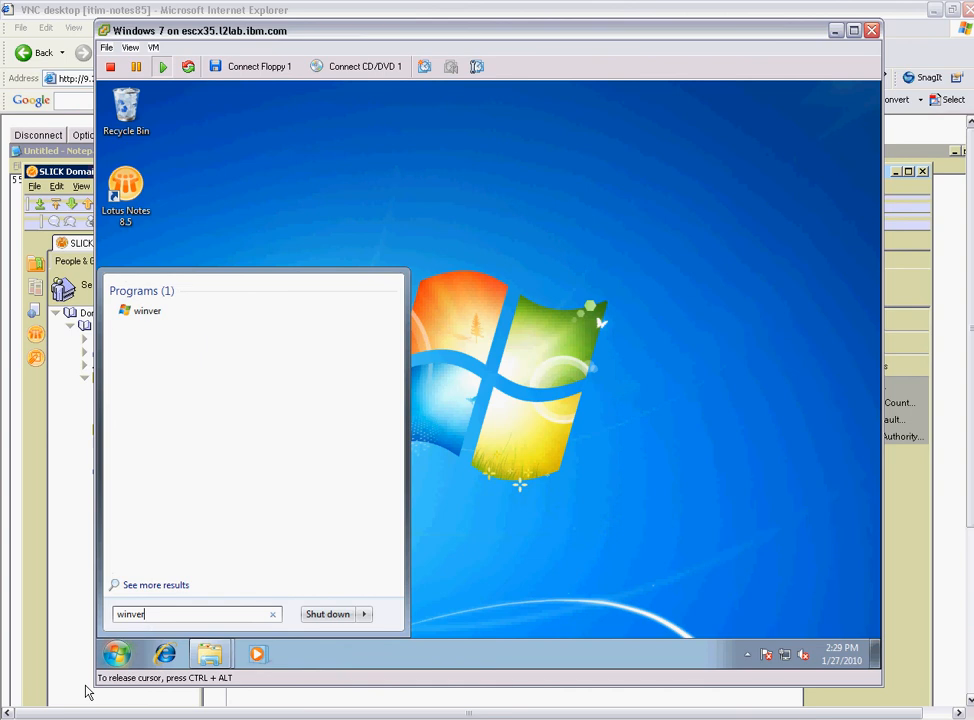
Dismiss the Windows version check, log in to Lotus Notes 8.5 and open the mail inbox.
key(Return)
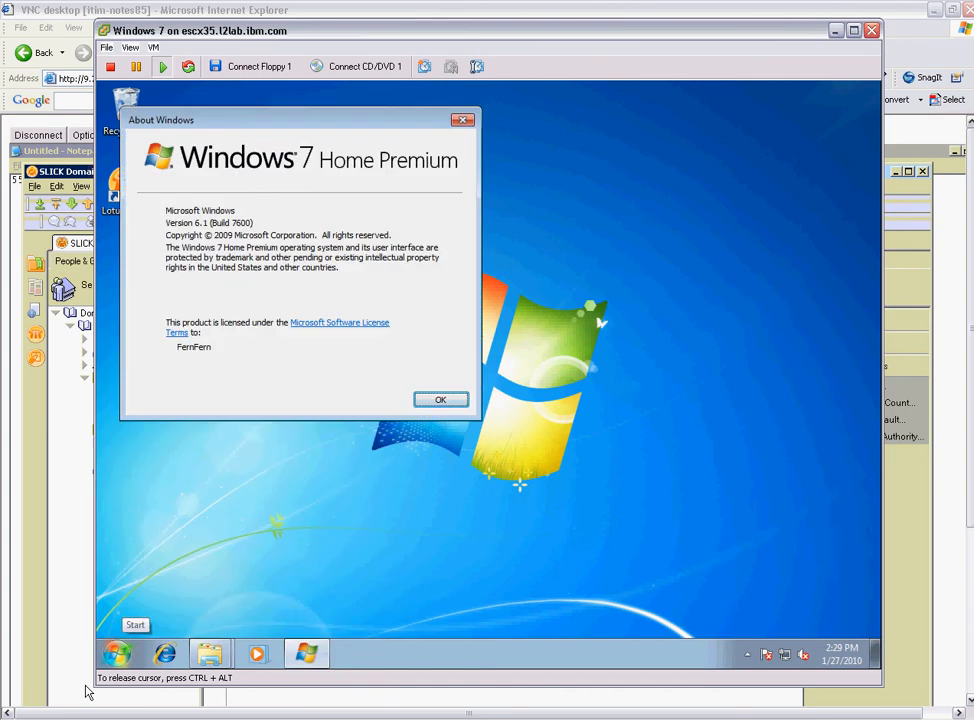
key(Return)
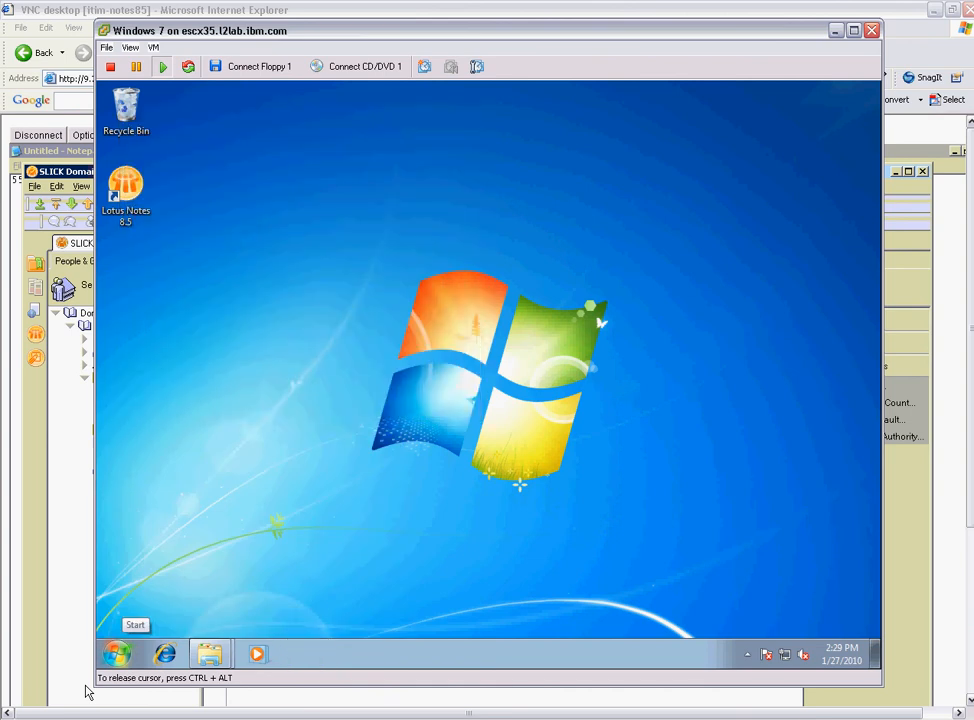
double_click(123, 208)
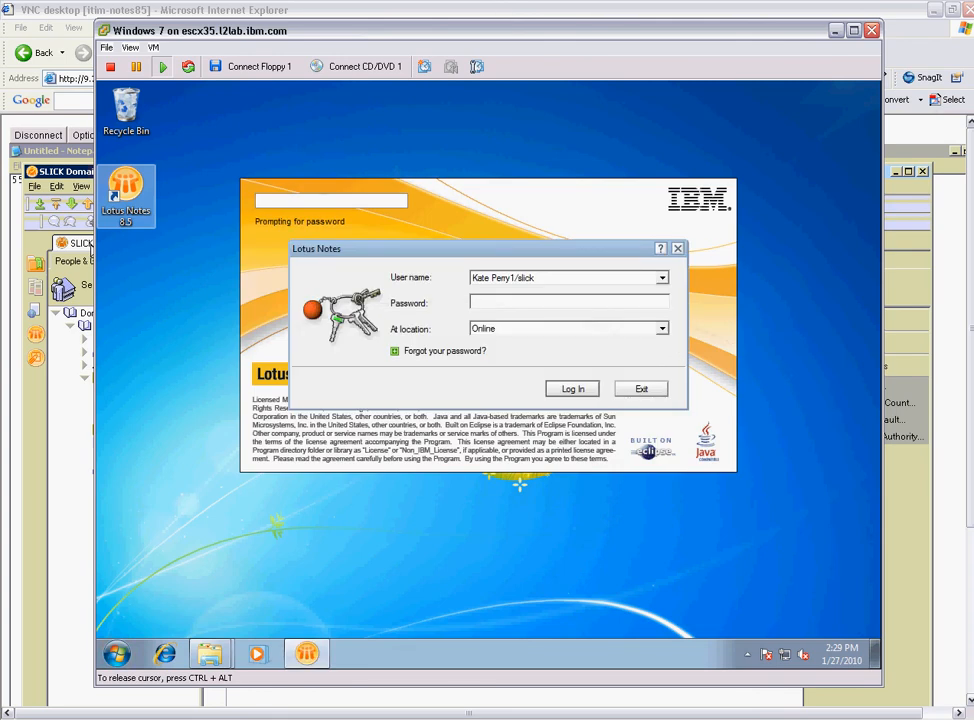
text(XXXXXXXXXXXXXXXXXXXXXXXXXXXXXXX)
key(Return)
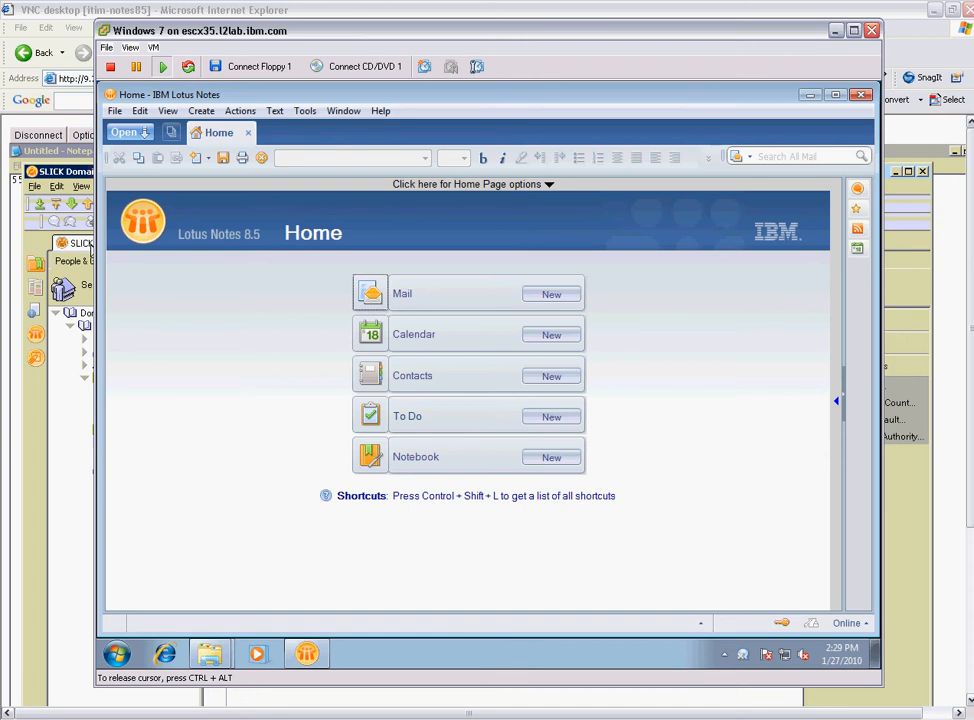
click(370, 293)
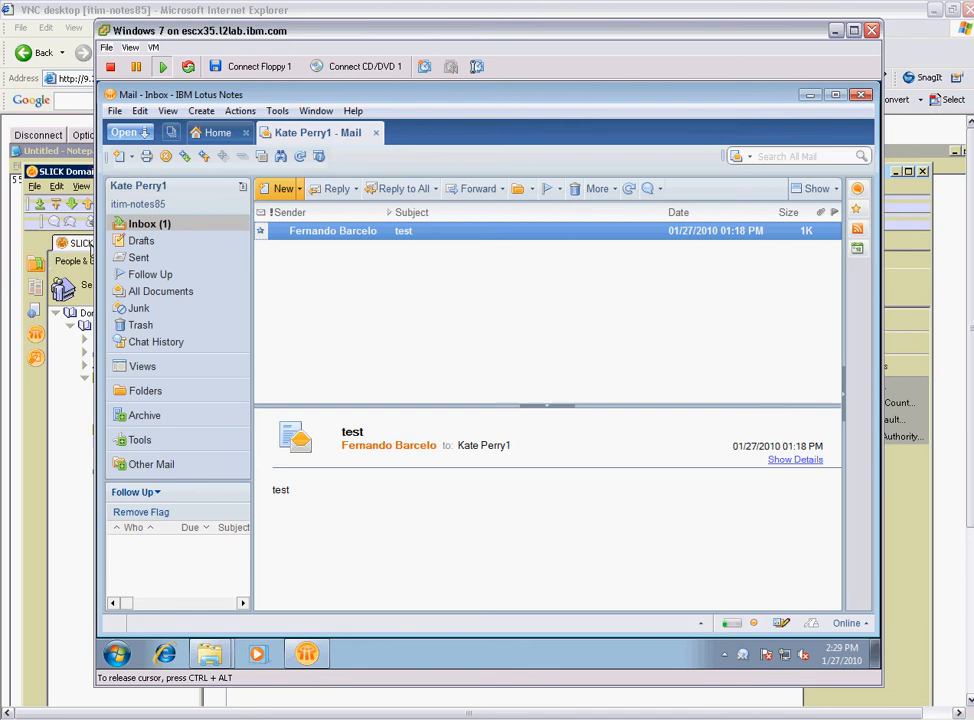
Send the colleague a memo with the user's ID as the subject and the password in the body.
click(283, 188)
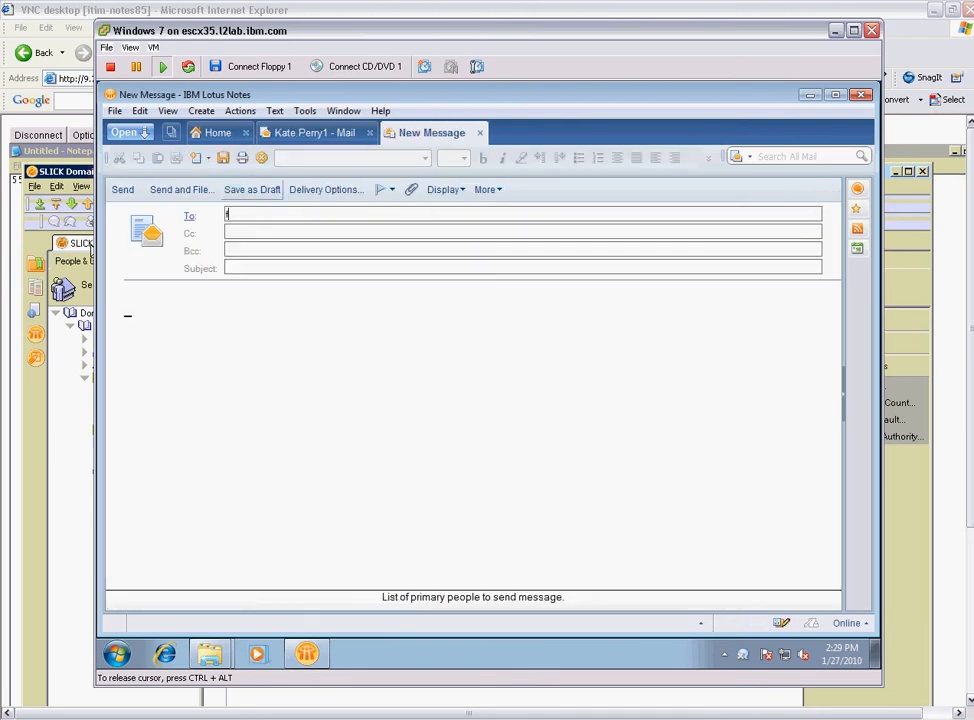
key(BackSpace)
key(BackSpace)
key(Return)
key(Tab)
key(Tab)
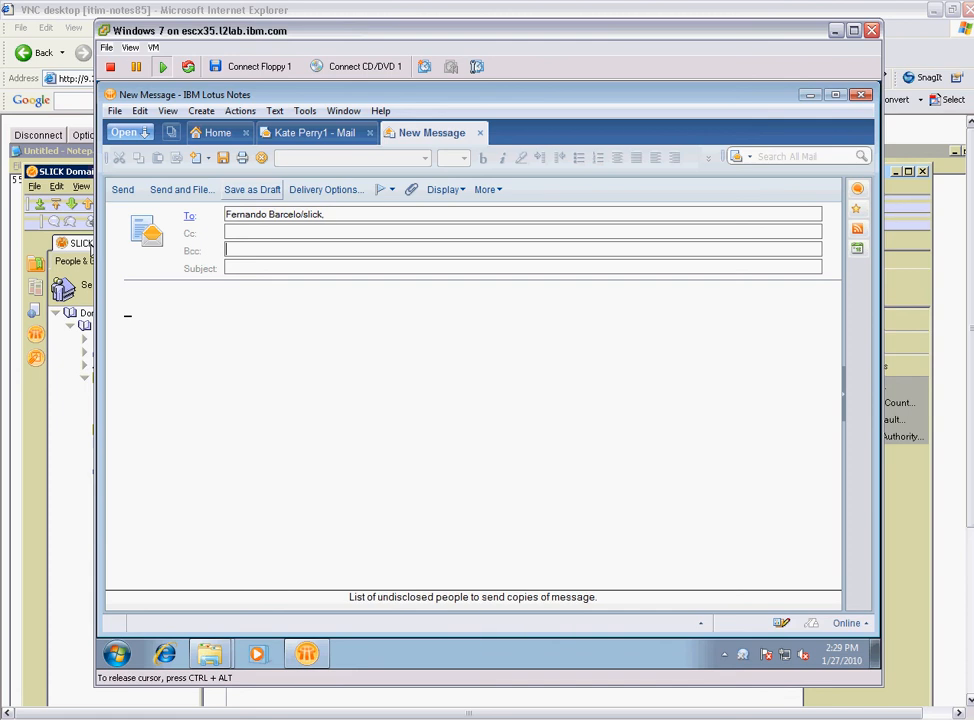
key(Tab)
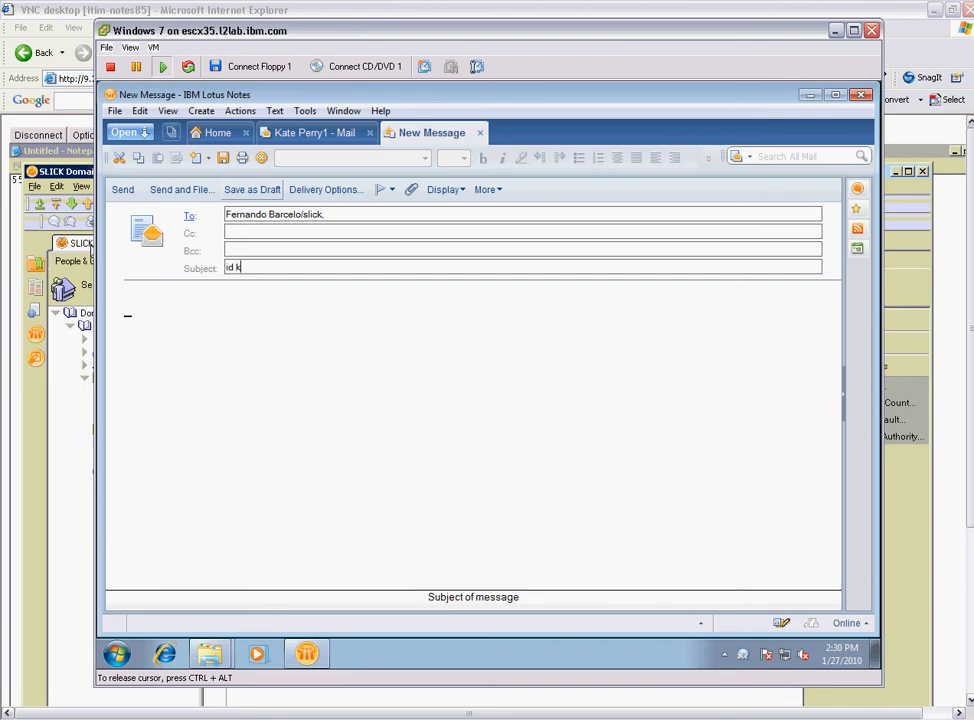
key(Tab)
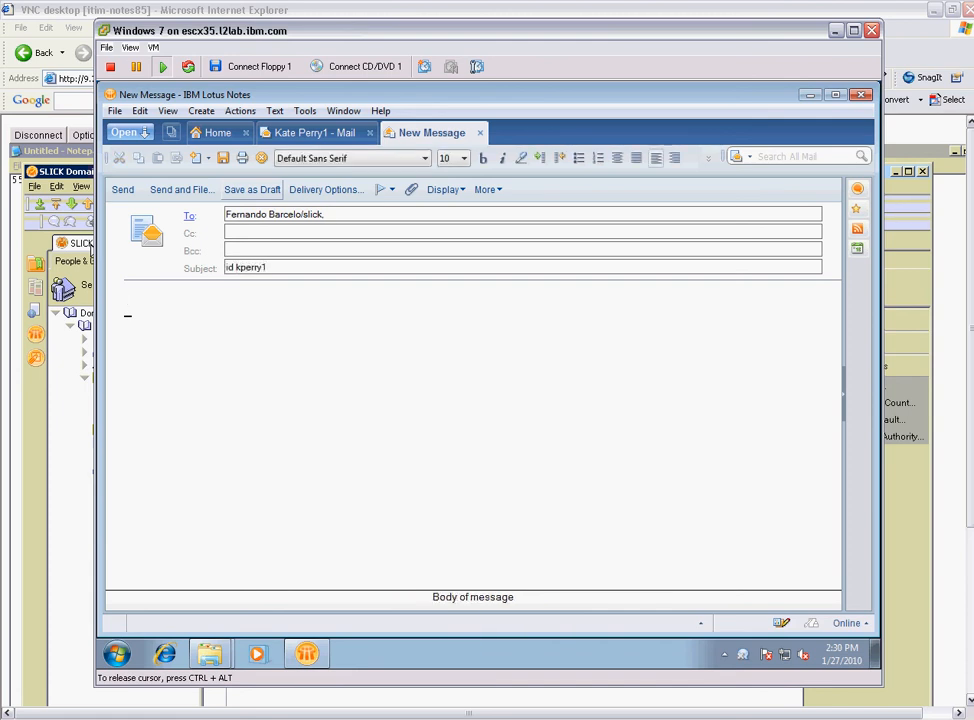
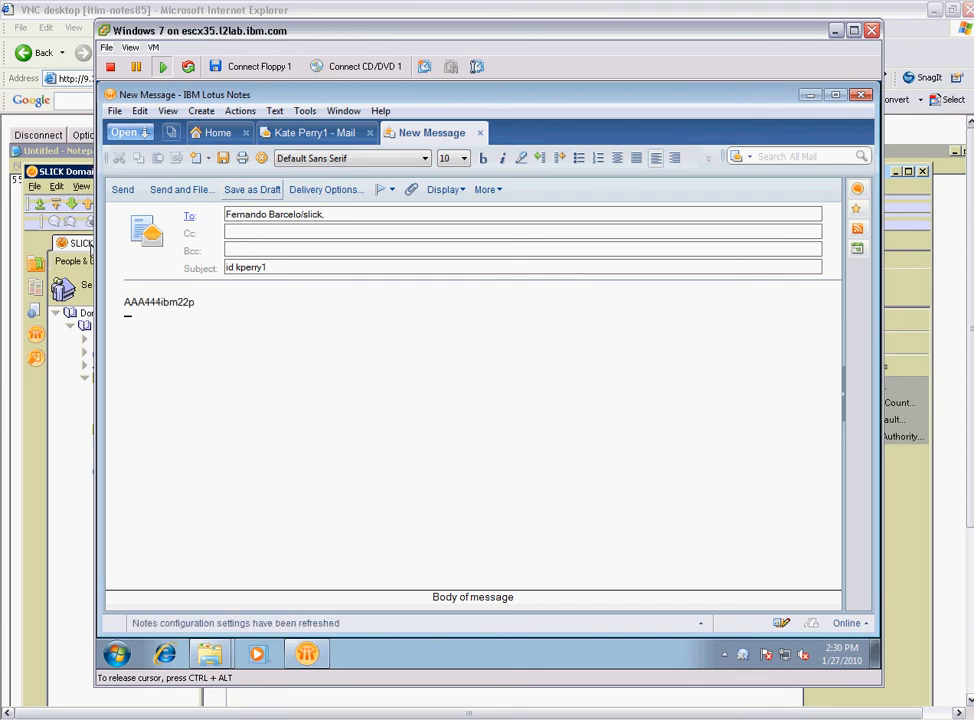
click(122, 190)
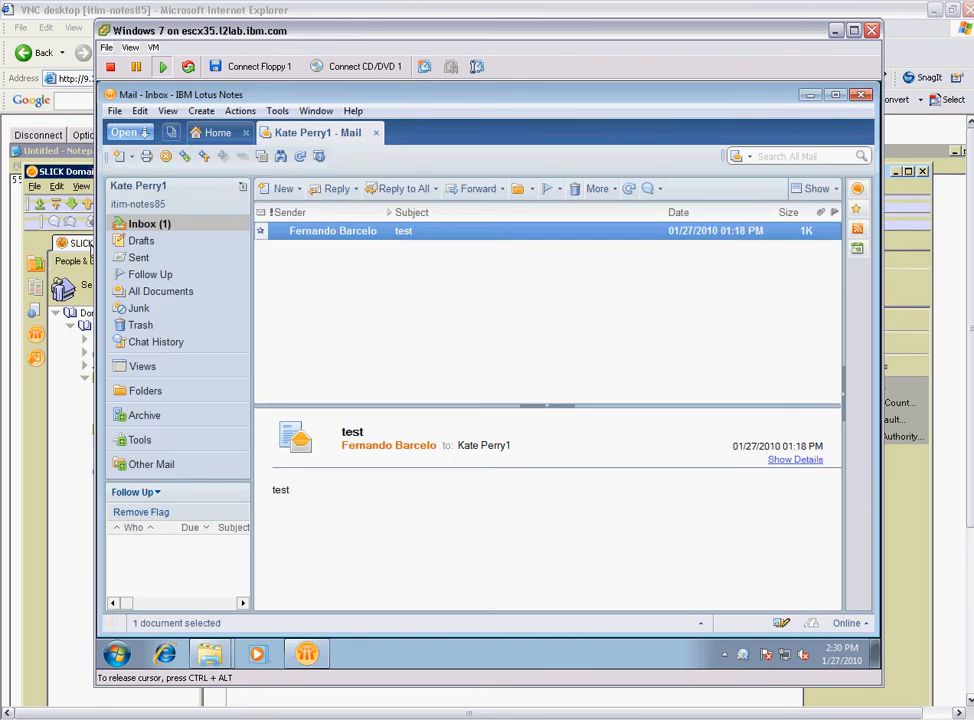
Exit Lotus Notes, bring up Domino Administrator on the remote desktop, and select the user in People.
click(115, 111)
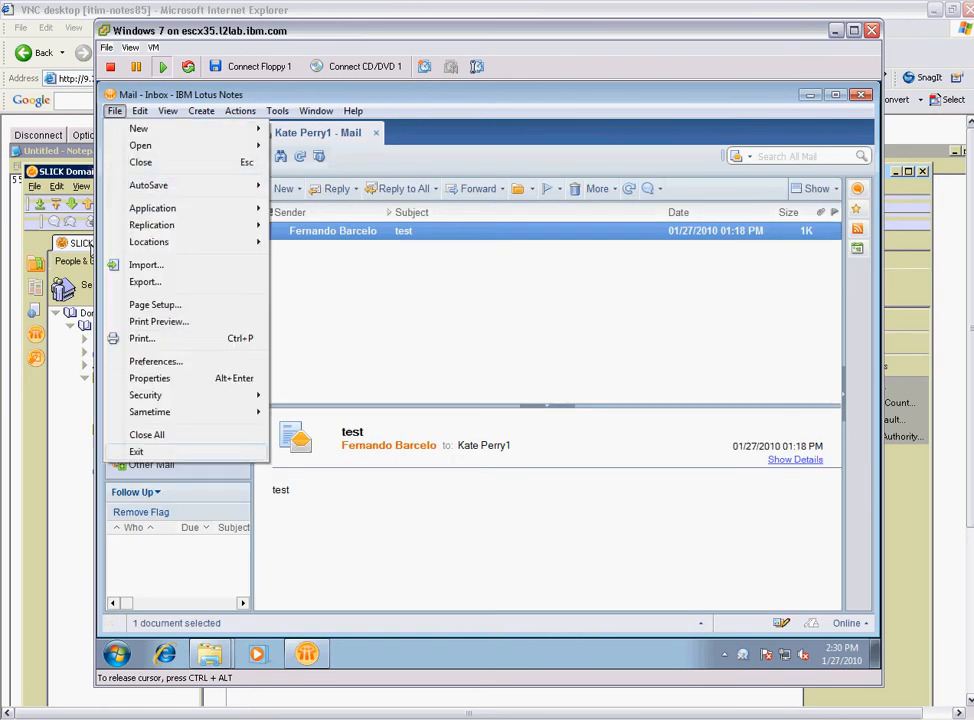
click(137, 452)
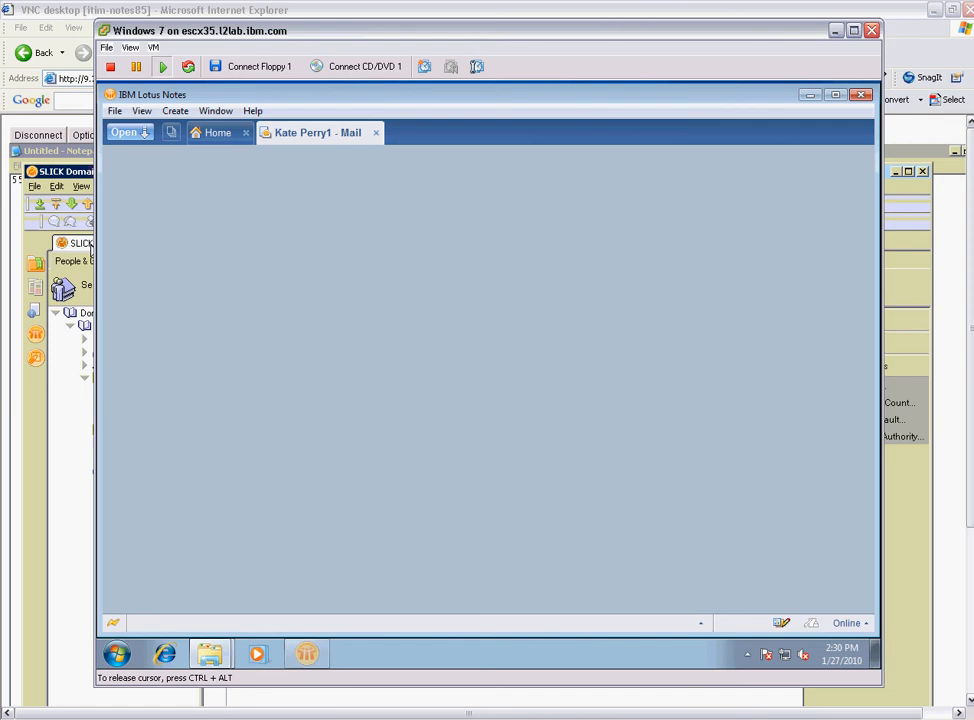
key(ctrl+alt)
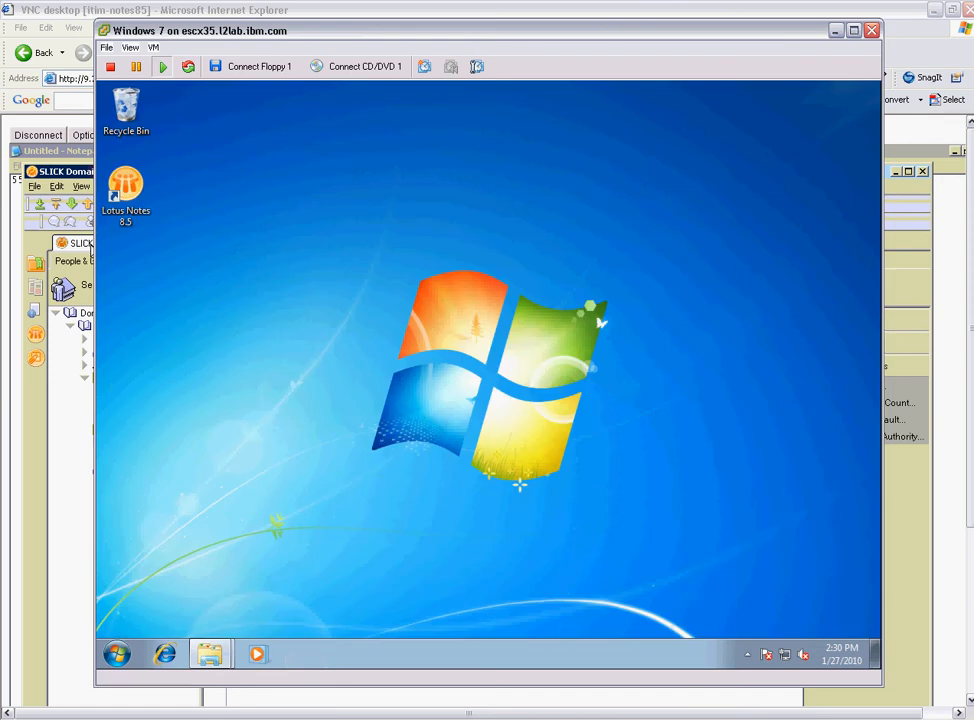
click(340, 719)
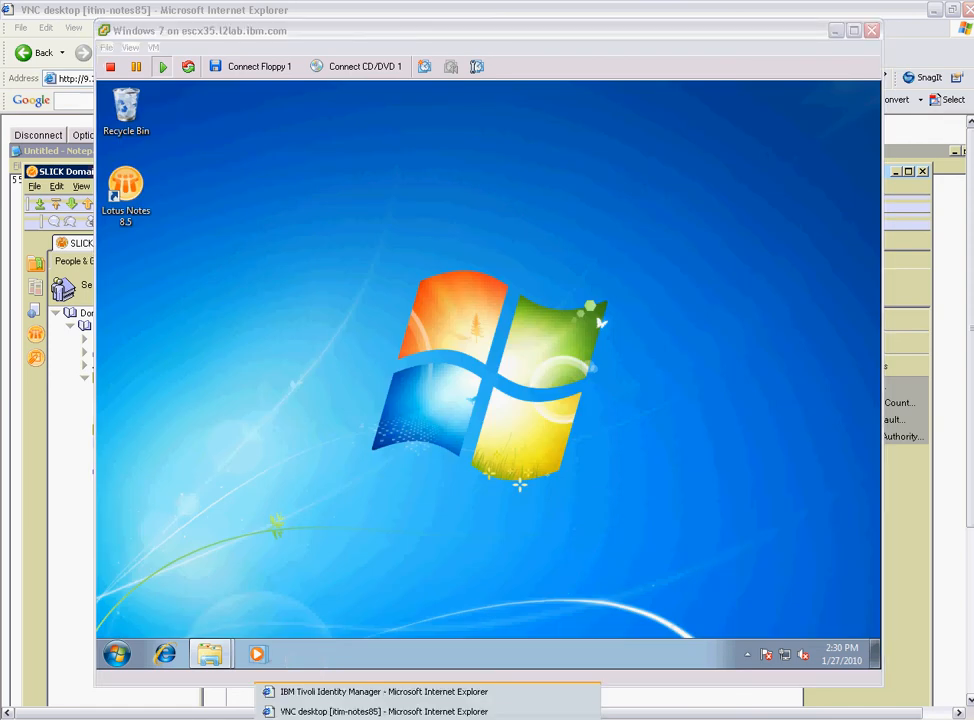
click(360, 712)
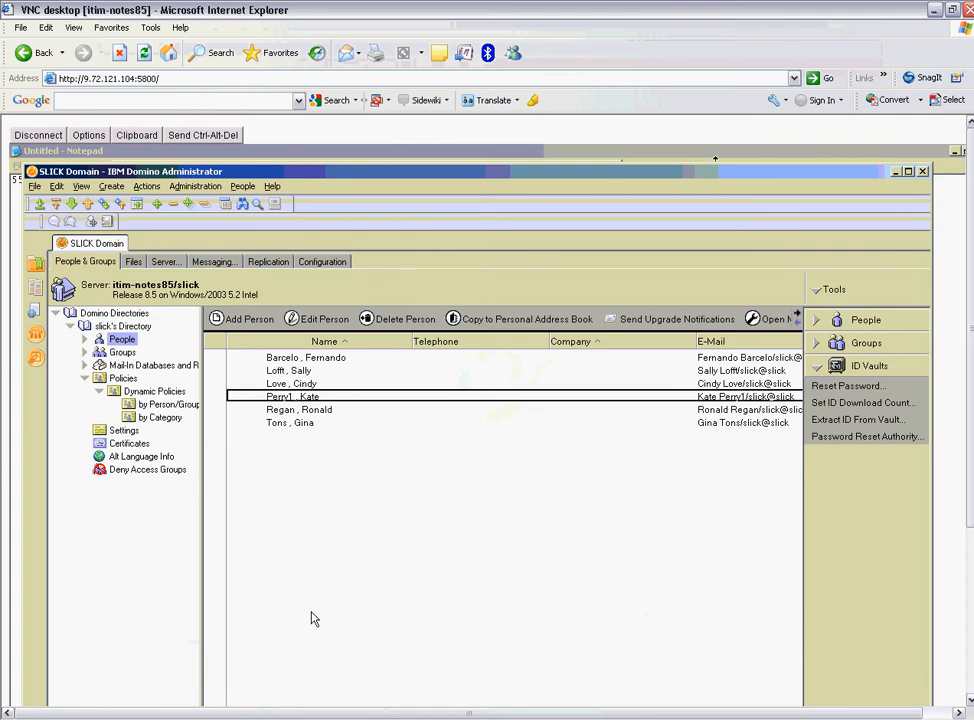
click(221, 396)
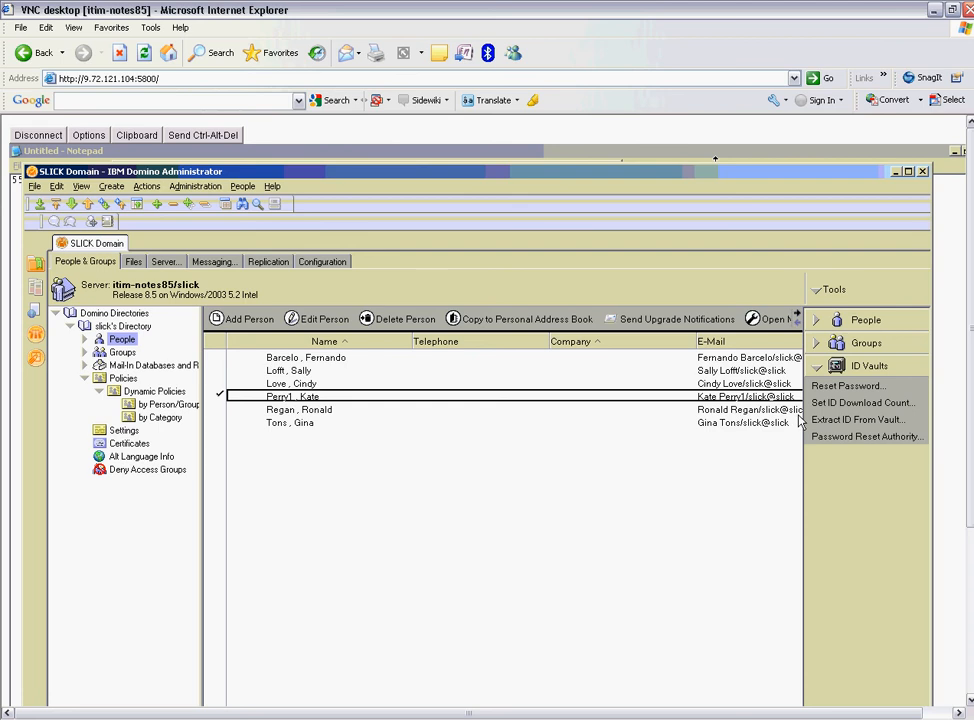
Open Reset Password for the selected user and enter the new password and its confirmation.
click(845, 388)
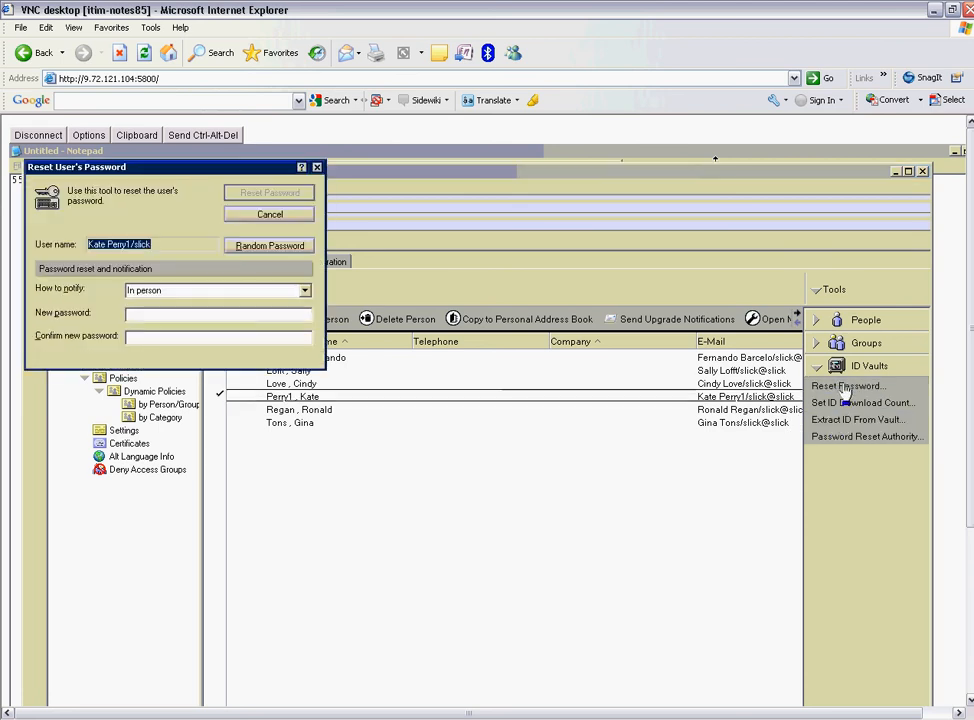
click(145, 318)
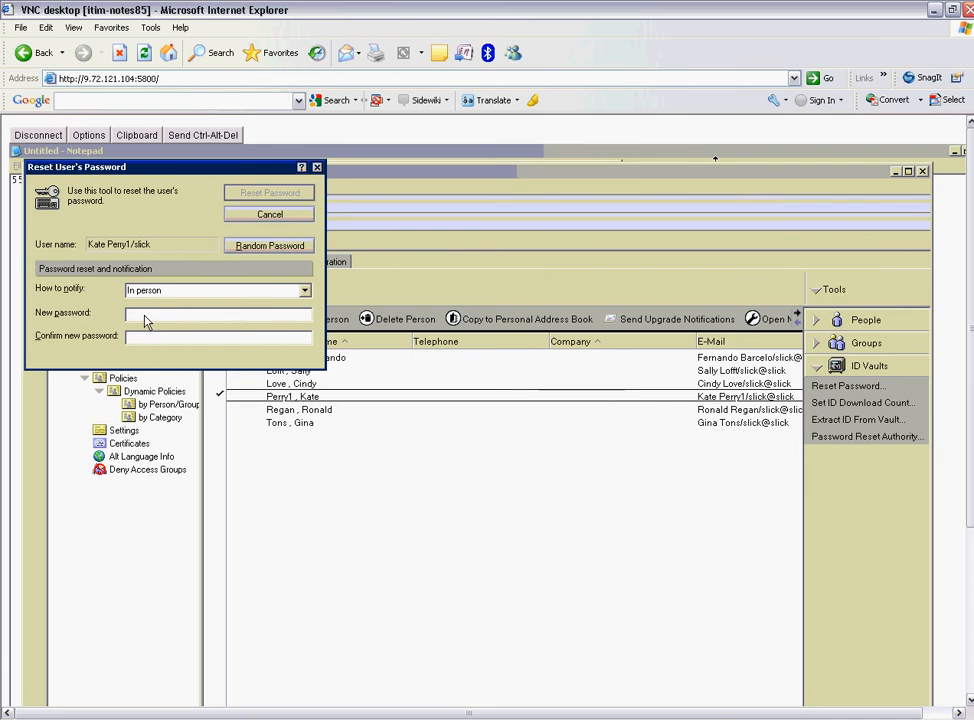
text(xxxxxxxxxxxxxxxxxxxxxxx)
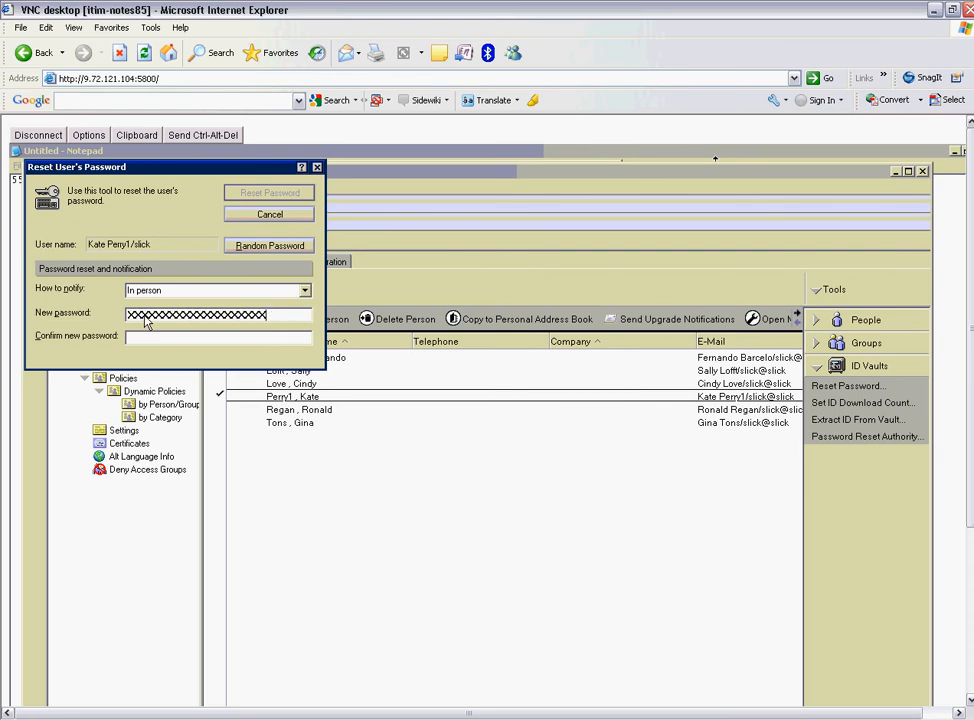
key(BackSpace)
key(BackSpace)
key(BackSpace)
key(BackSpace)
key(BackSpace)
click(143, 340)
text(xxxxxxxxxxxxxxxxxxxxxxxxxxxxxx)
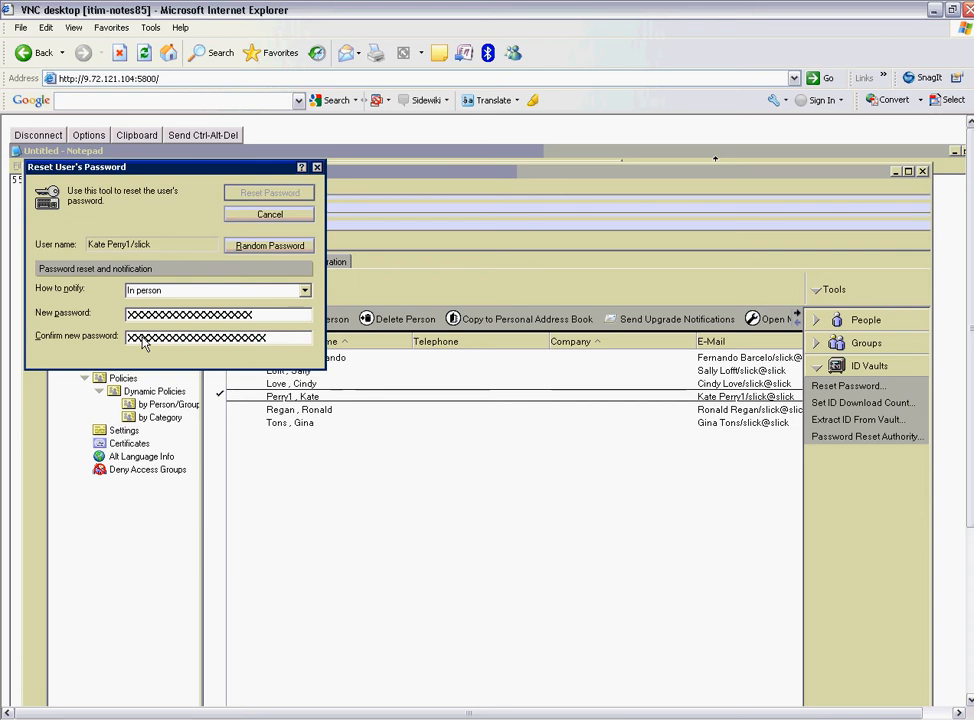
text(xxxx)
Re-enter the new password correctly, apply the reset and acknowledge the success message.
click(276, 319)
key(BackSpace)
key(BackSpace)
key(BackSpace)
key(BackSpace)
key(BackSpace)
key(BackSpace)
key(BackSpace)
key(BackSpace)
key(BackSpace)
key(BackSpace)
key(BackSpace)
key(BackSpace)
key(BackSpace)
key(BackSpace)
key(BackSpace)
key(BackSpace)
key(BackSpace)
key(BackSpace)
key(BackSpace)
key(BackSpace)
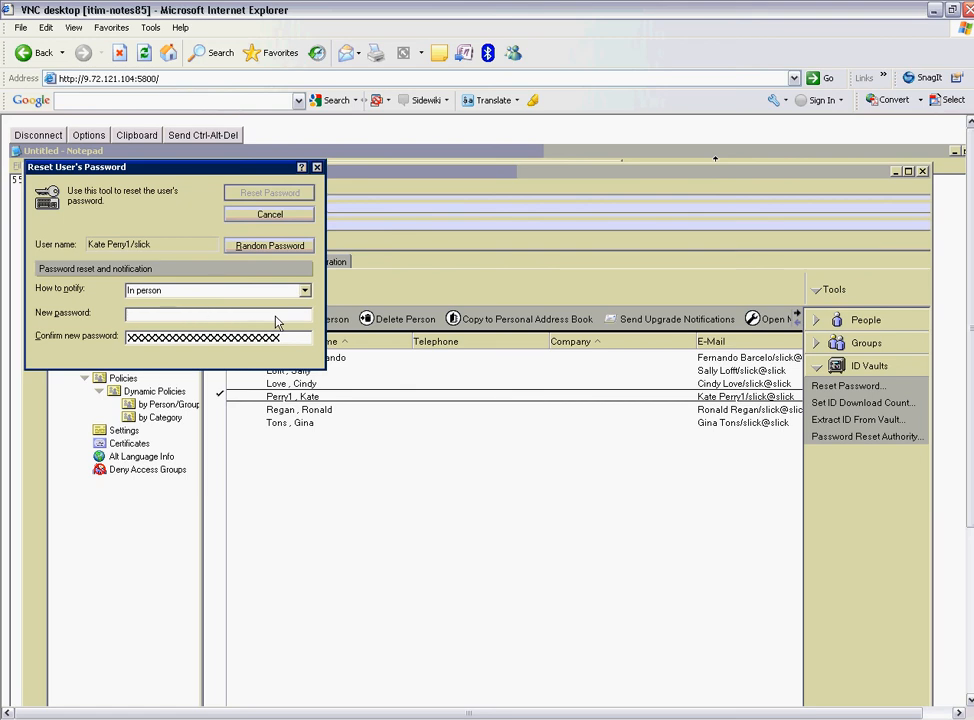
text(xxxxxxxxxx)
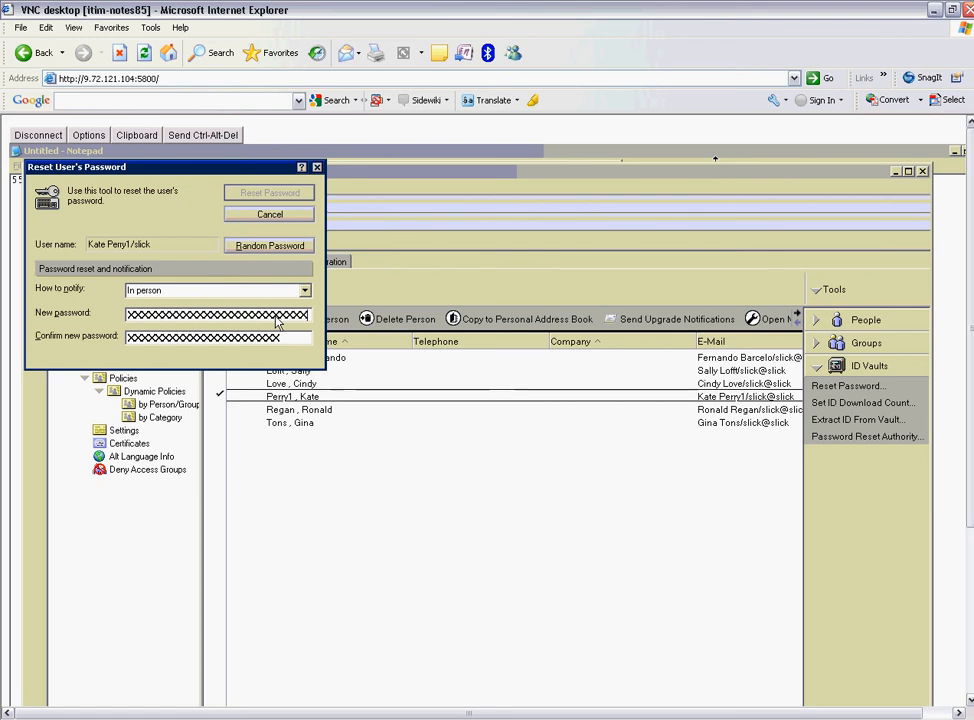
key(BackSpace)
key(BackSpace)
key(BackSpace)
text(xxxx)
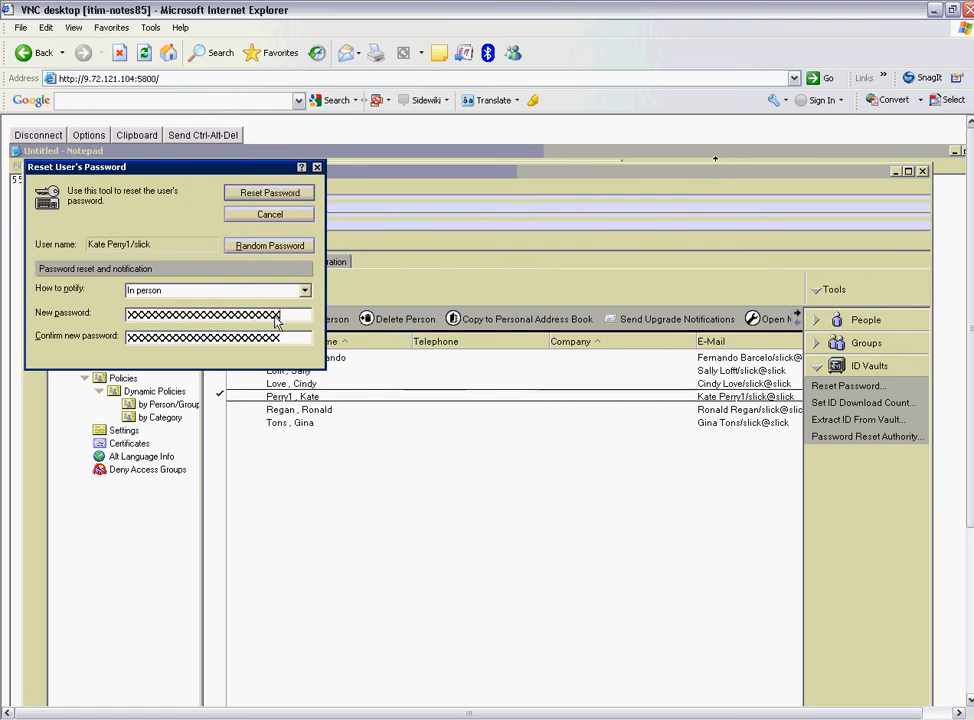
click(283, 197)
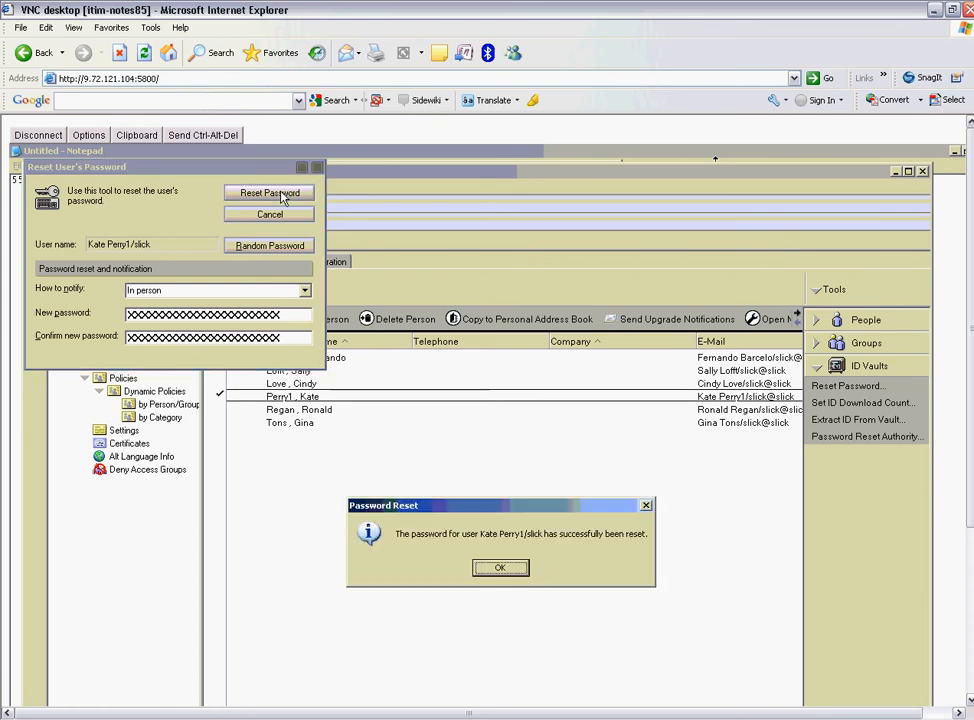
click(506, 570)
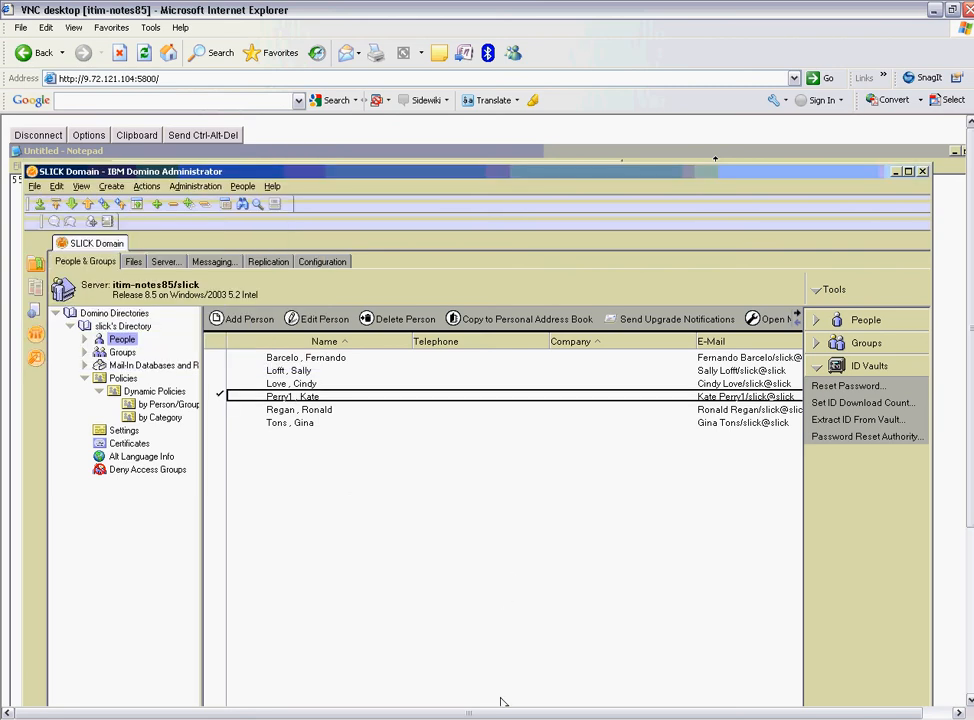
Log in to Lotus Notes in the Windows 7 VM using the reset password.
click(503, 704)
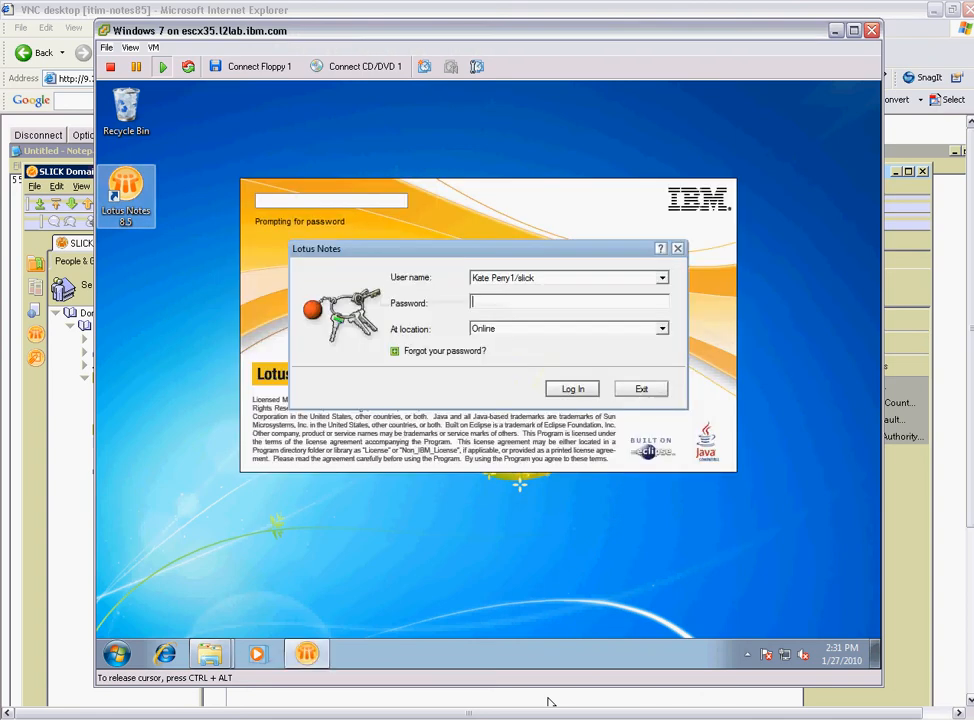
text(XXXXXXXXXXXXXXXXXXXXXXXXXXX)
key(Return)
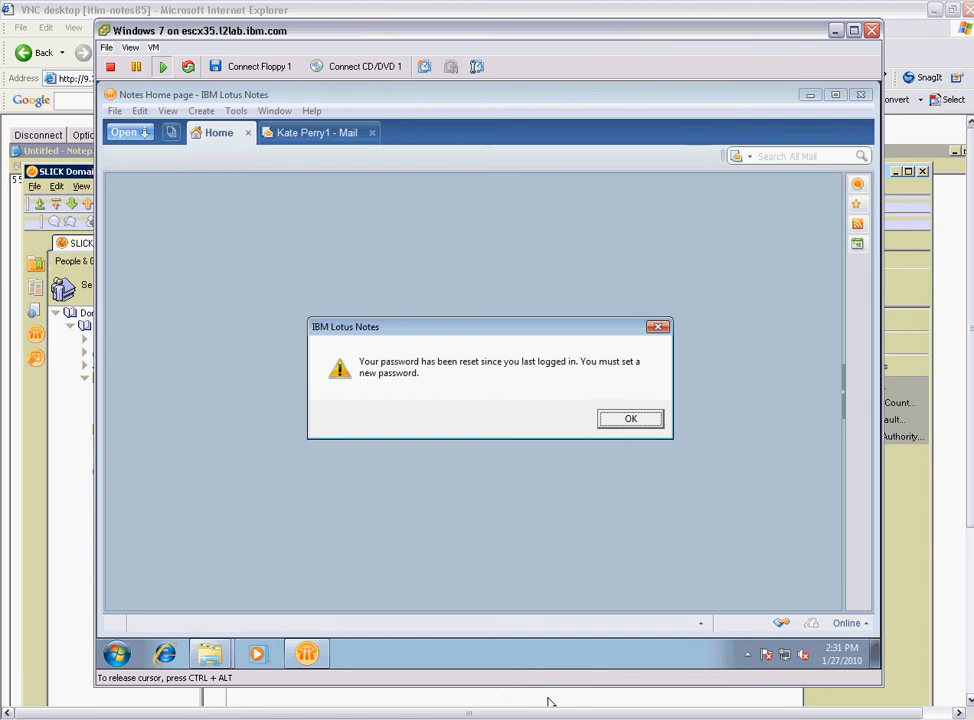
Dismiss the reset notice, then enter and confirm a new Notes password.
key(Return)
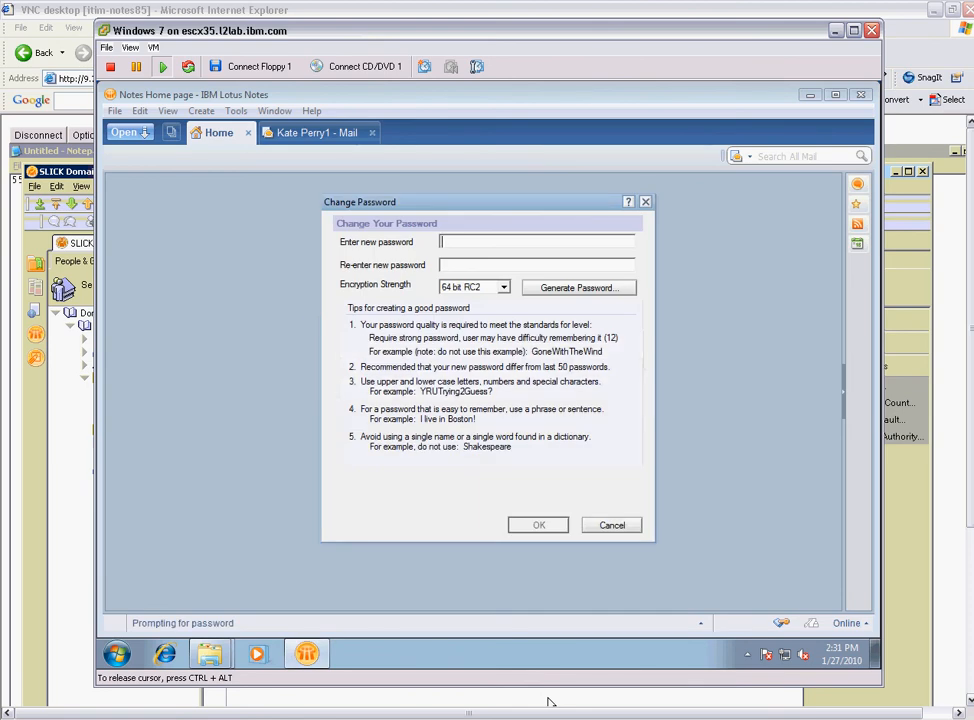
text(XXXXXXXXXXXXXXXXXXXX)
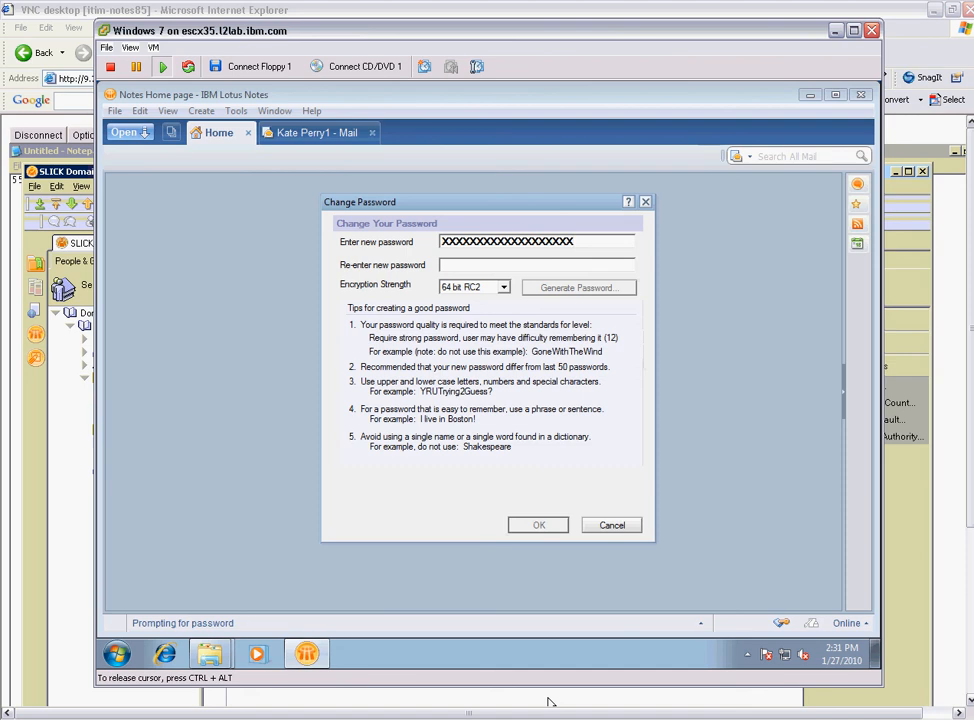
key(BackSpace)
key(BackSpace)
key(BackSpace)
key(BackSpace)
key(BackSpace)
key(BackSpace)
key(BackSpace)
key(BackSpace)
key(BackSpace)
key(BackSpace)
key(BackSpace)
key(BackSpace)
key(BackSpace)
key(BackSpace)
key(BackSpace)
key(BackSpace)
key(BackSpace)
key(BackSpace)
key(BackSpace)
key(BackSpace)
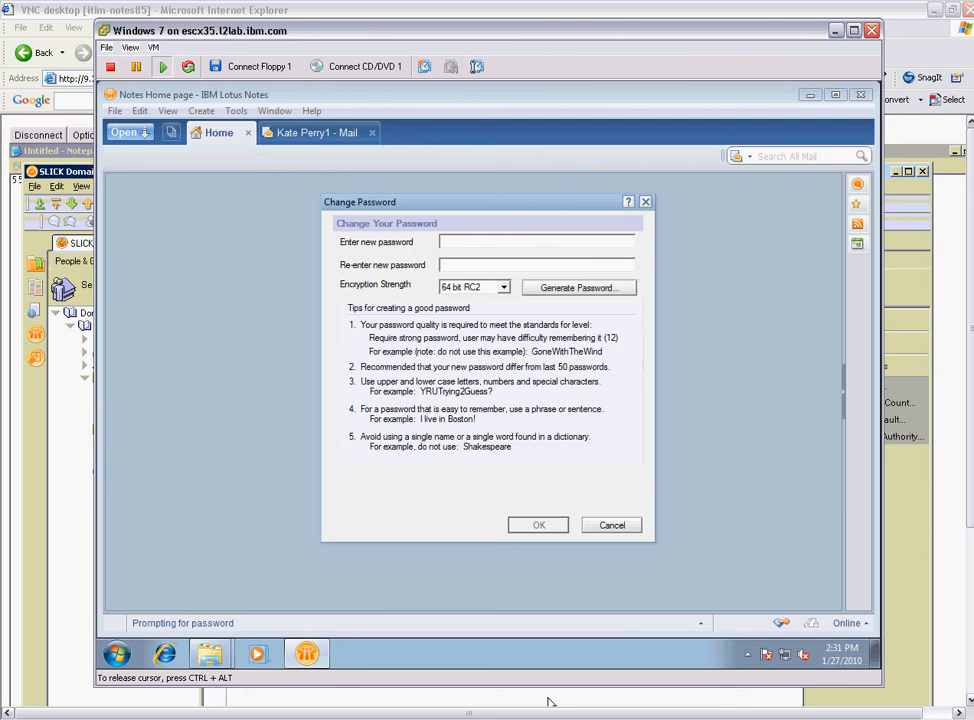
text(XXXXXXXXXXXXXXXXXXXX)
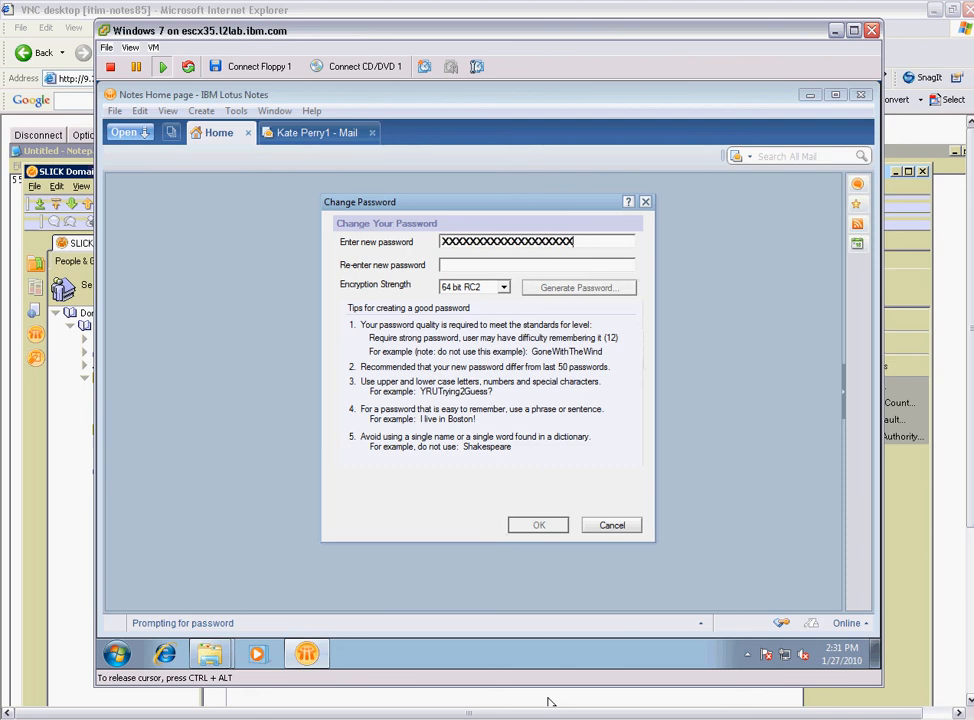
text(XXXXXXX)
key(Tab)
text(XXXX)
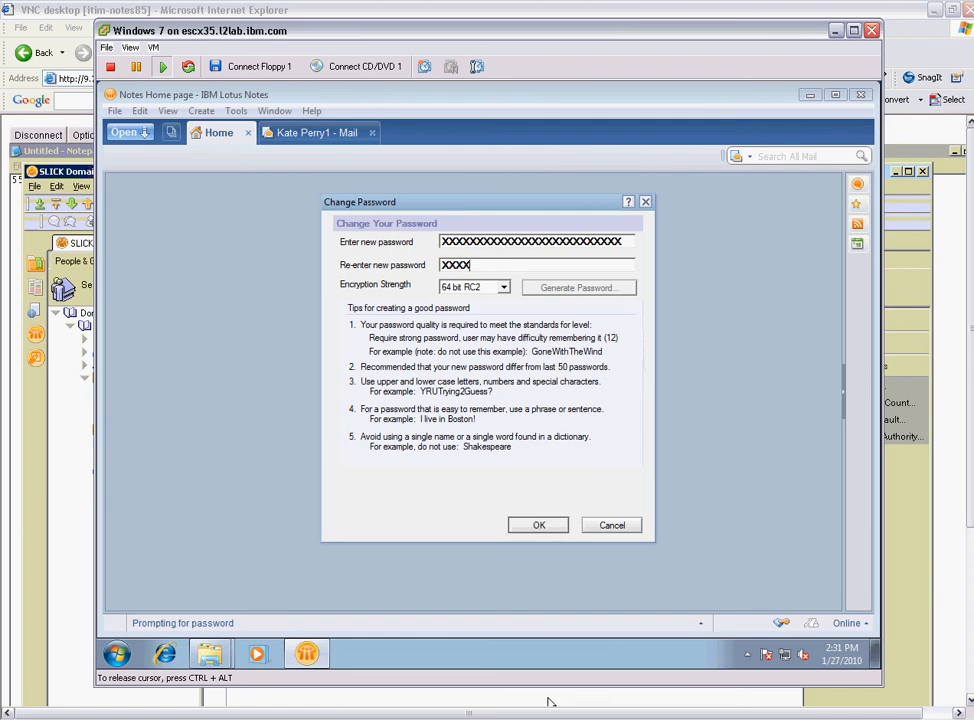
text(XXXXXXXXXXXXXXXXXXXXXXX)
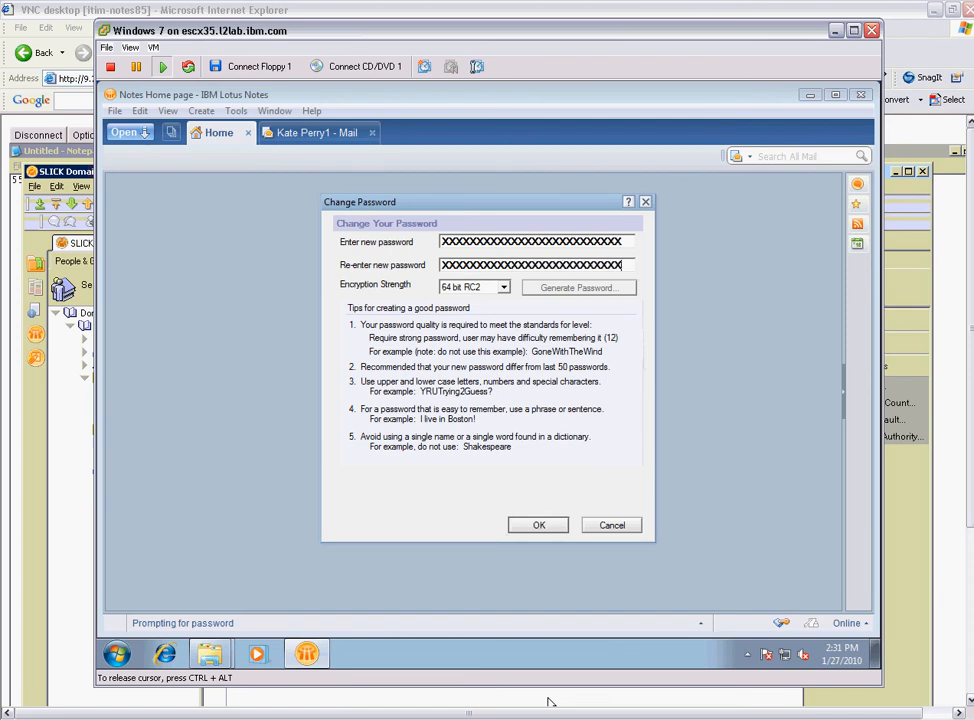
key(Return)
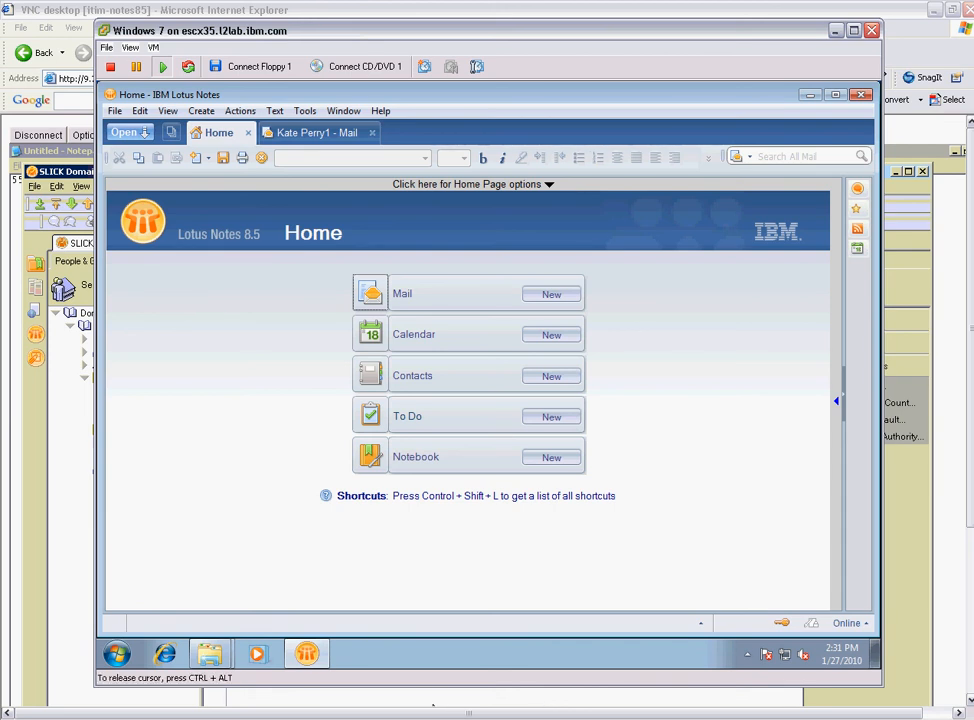
Exit Lotus Notes in the VM and return to the VMware Infrastructure Client.
key(alt+f)
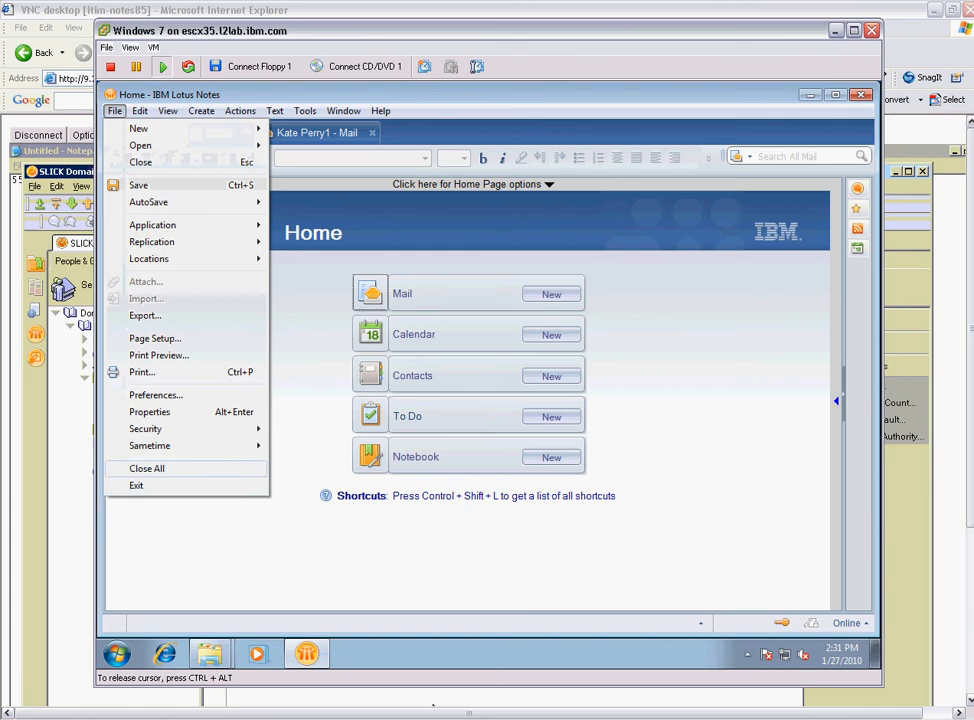
key(Return)
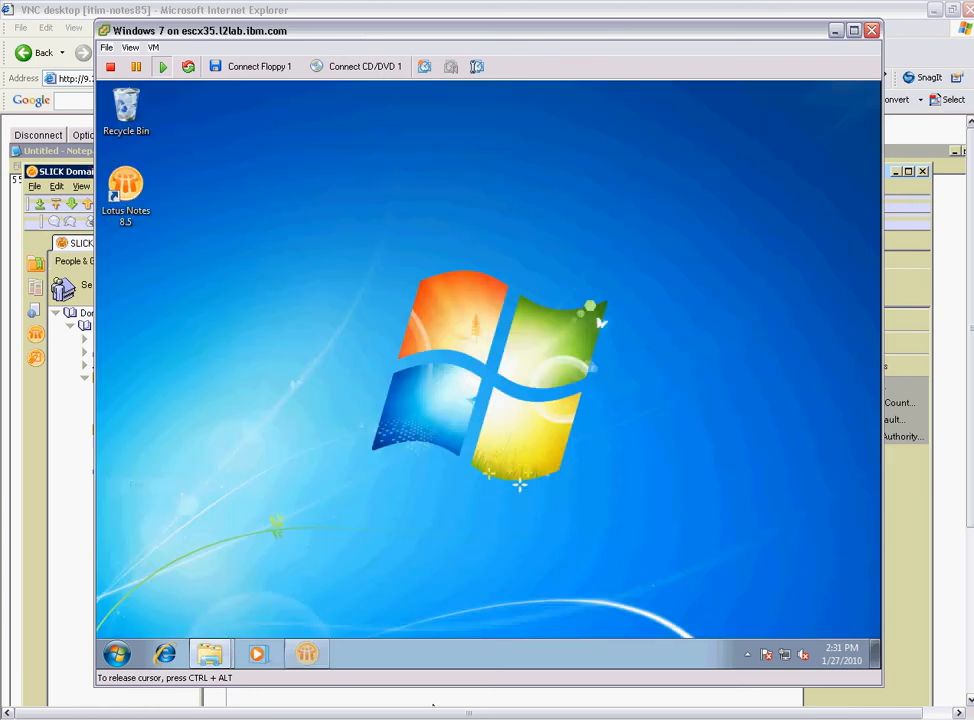
key(alt+Tab)
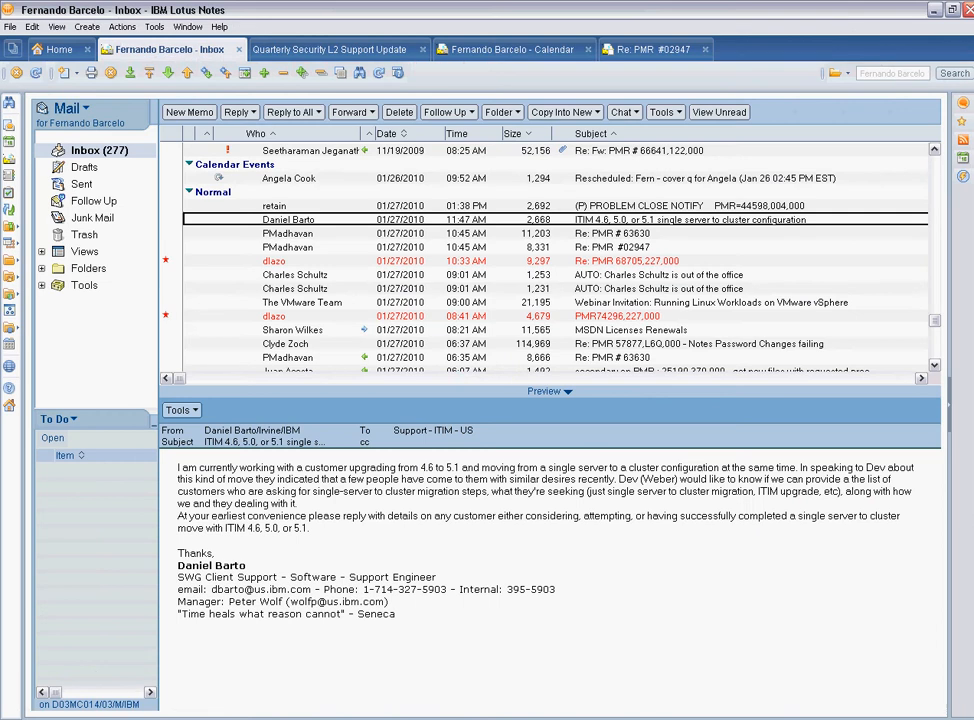
click(500, 718)
click(500, 718)
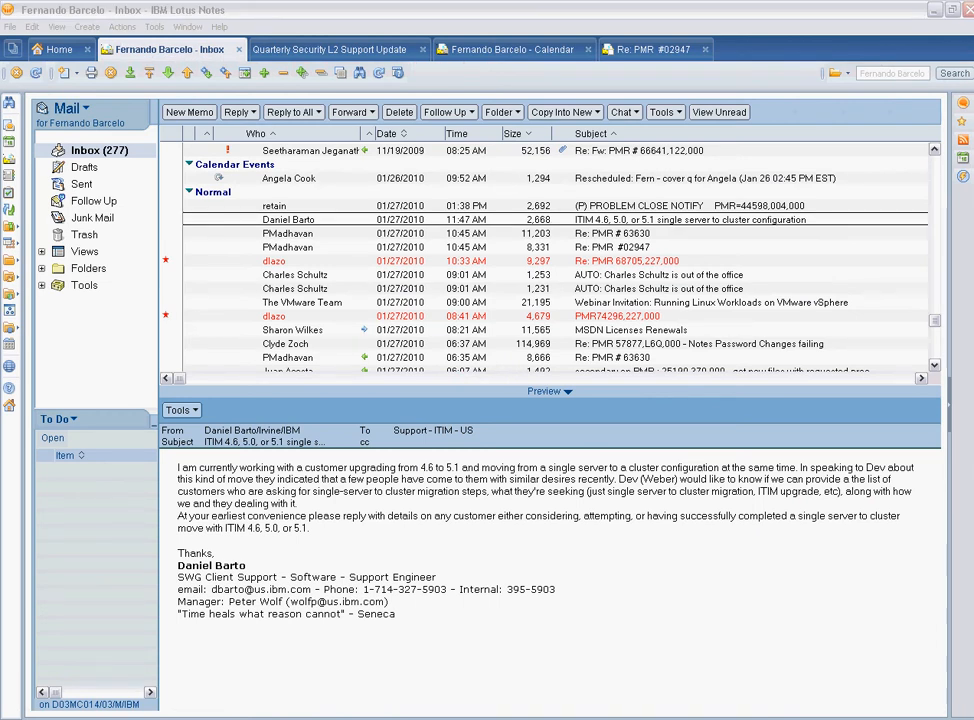
key(alt+Tab)
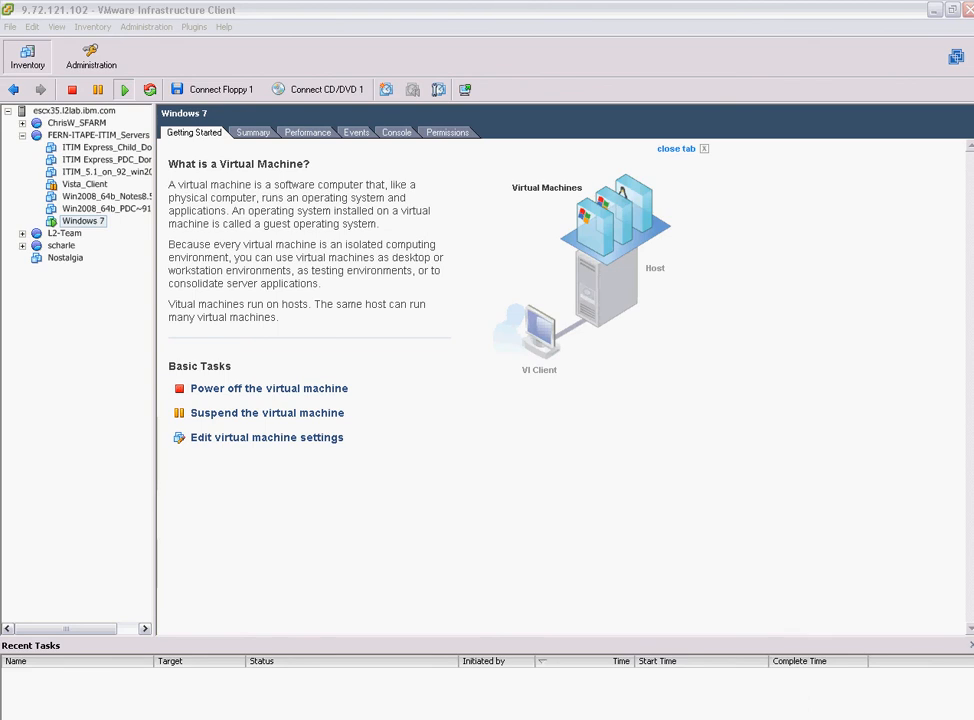
Open ITIM Notes85 Vault from the IBM_ID_VAULT folder in Domino Administrator Files and select the test user.
click(325, 718)
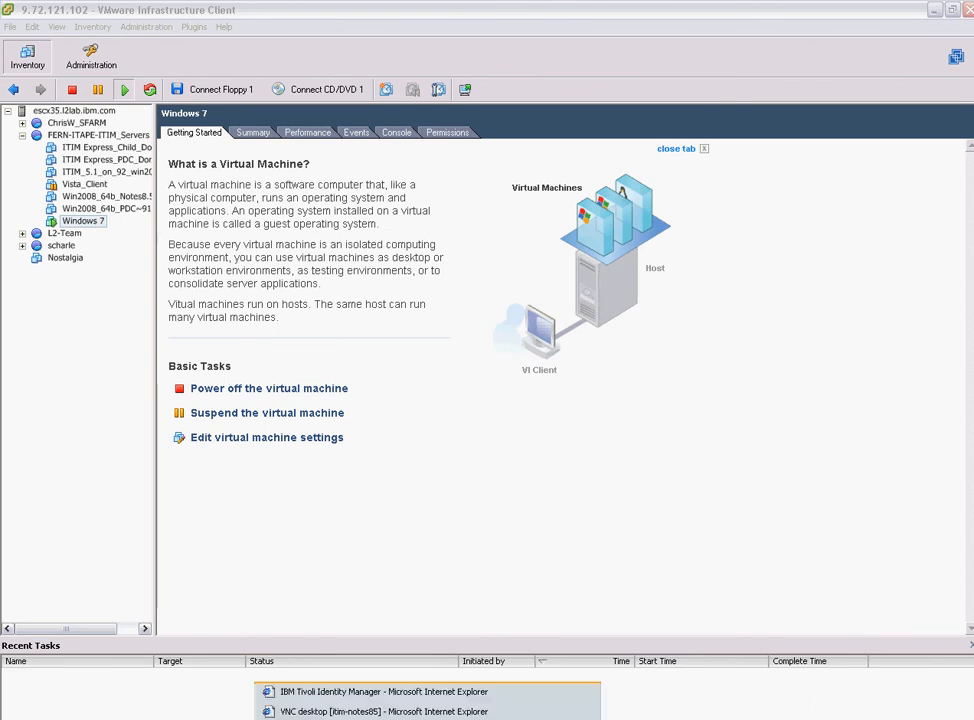
click(383, 711)
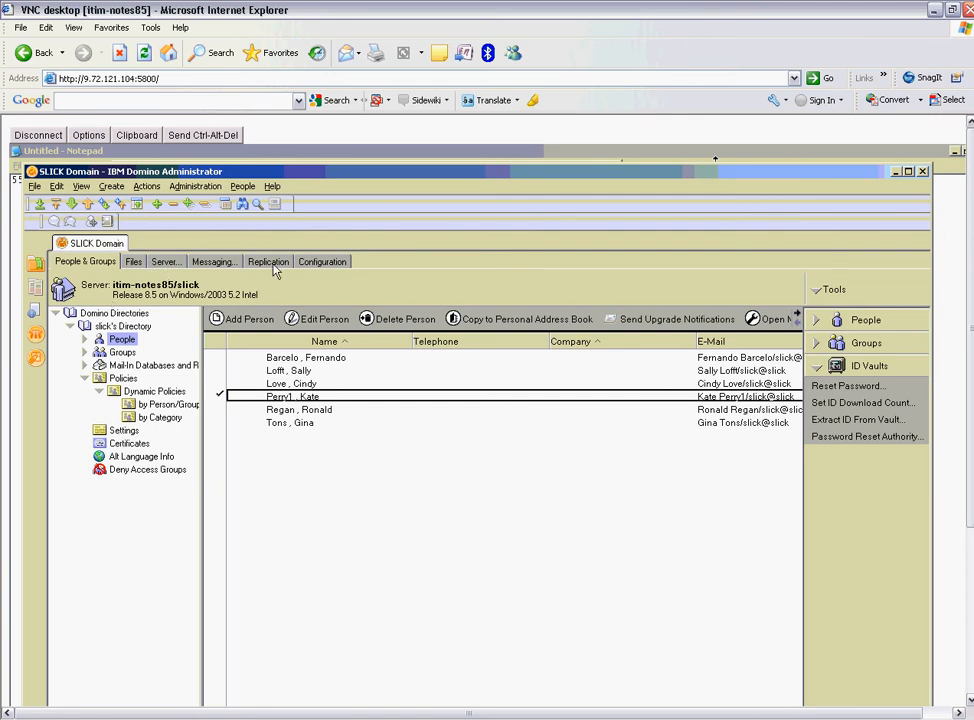
click(164, 264)
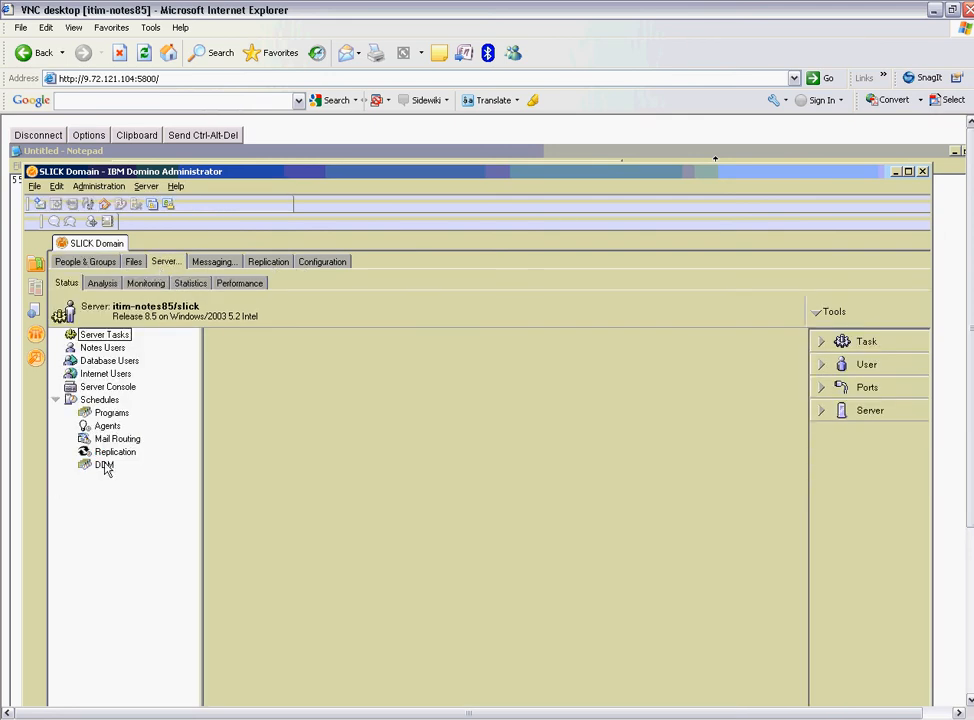
click(134, 263)
click(124, 407)
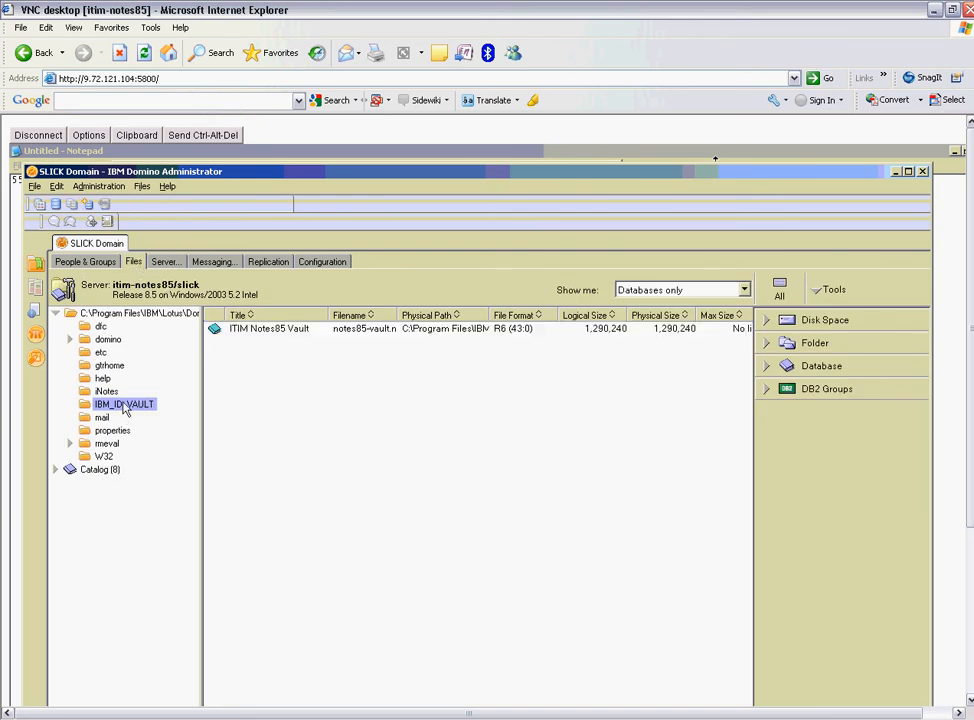
double_click(250, 332)
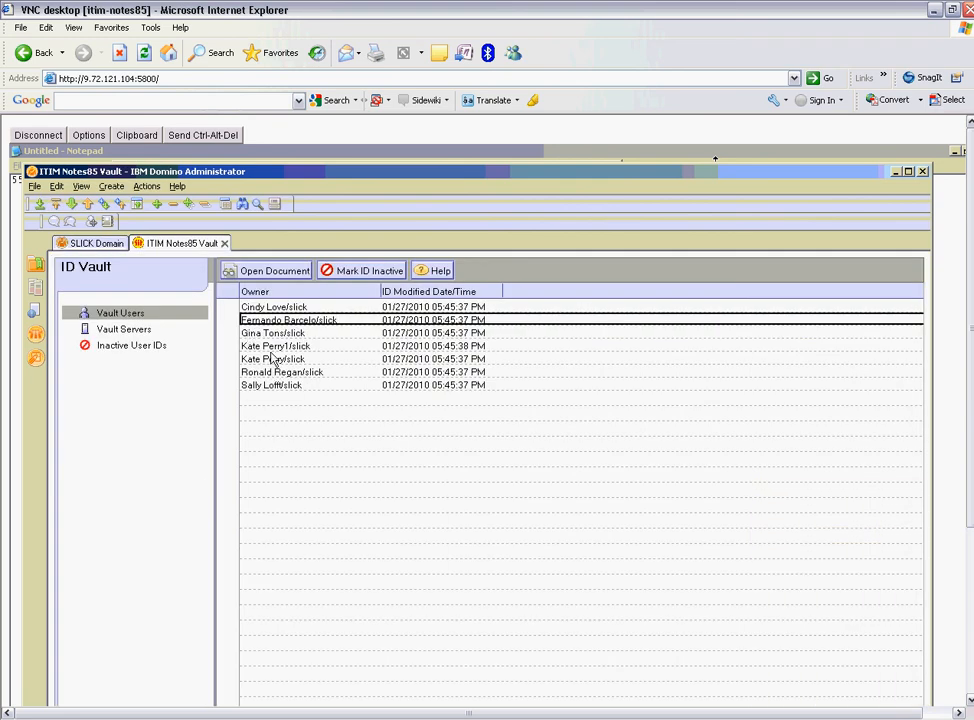
click(272, 347)
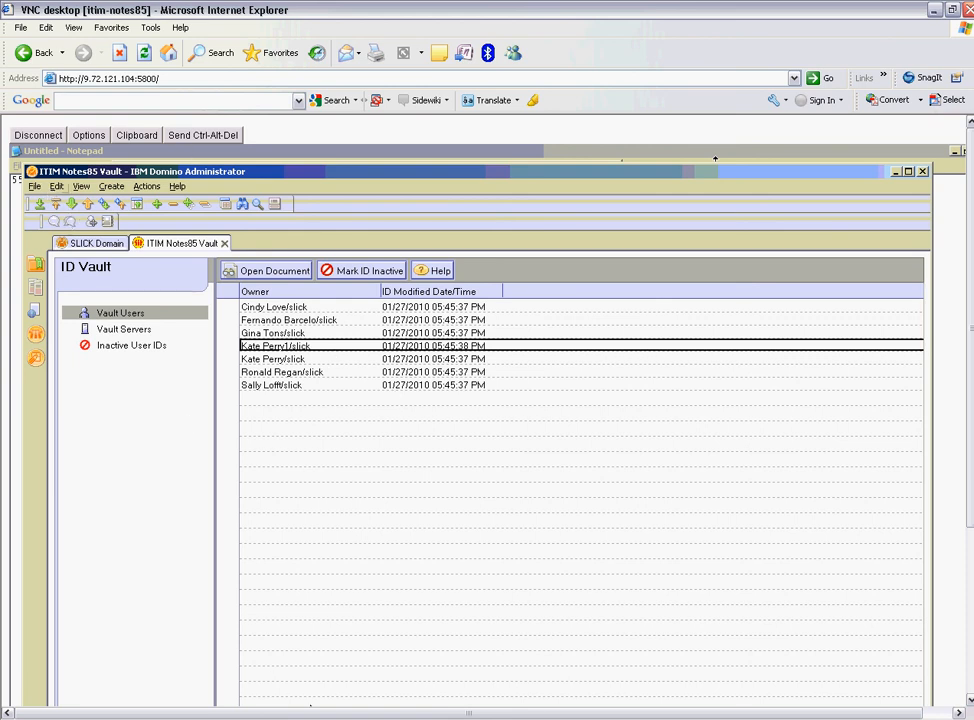
click(310, 718)
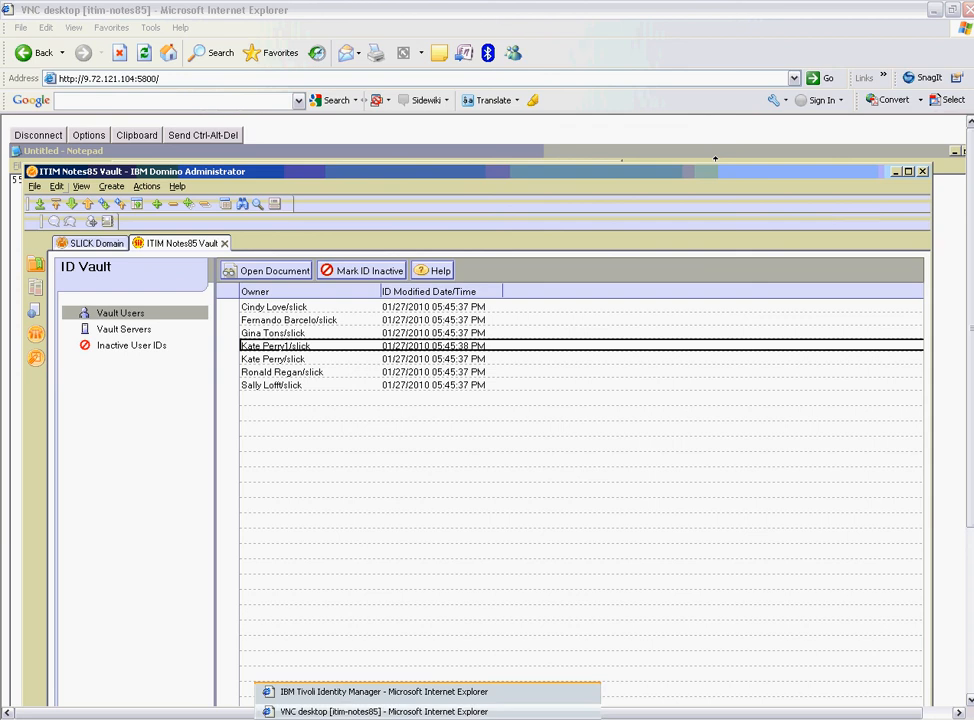
Log in to the Tivoli Identity Manager console as administrator and maximize its window.
click(324, 692)
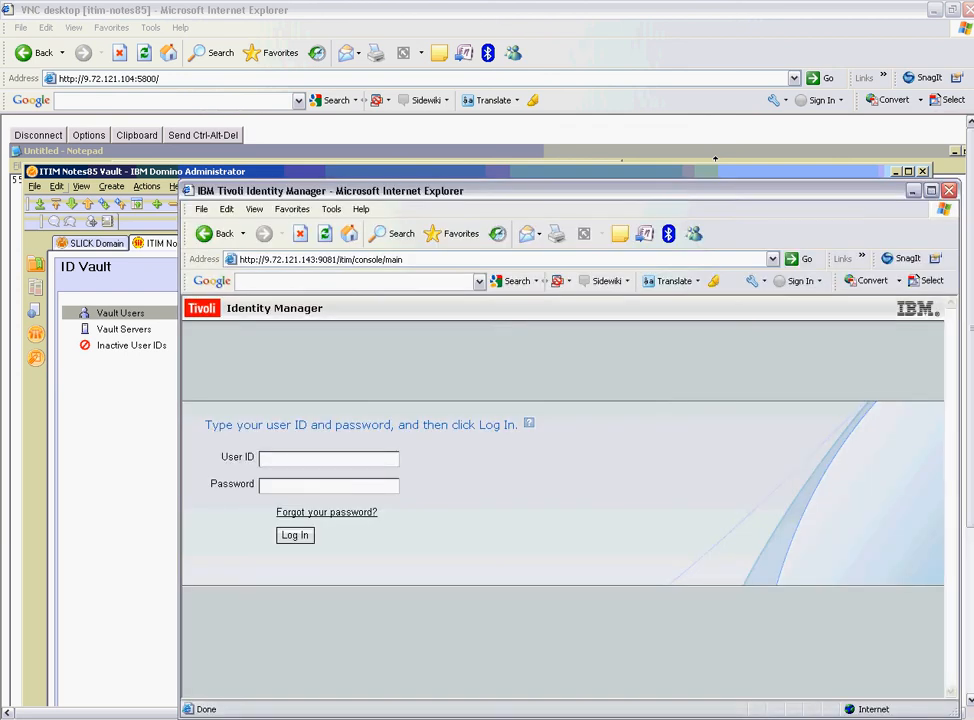
text(itim manager)
key(Return)
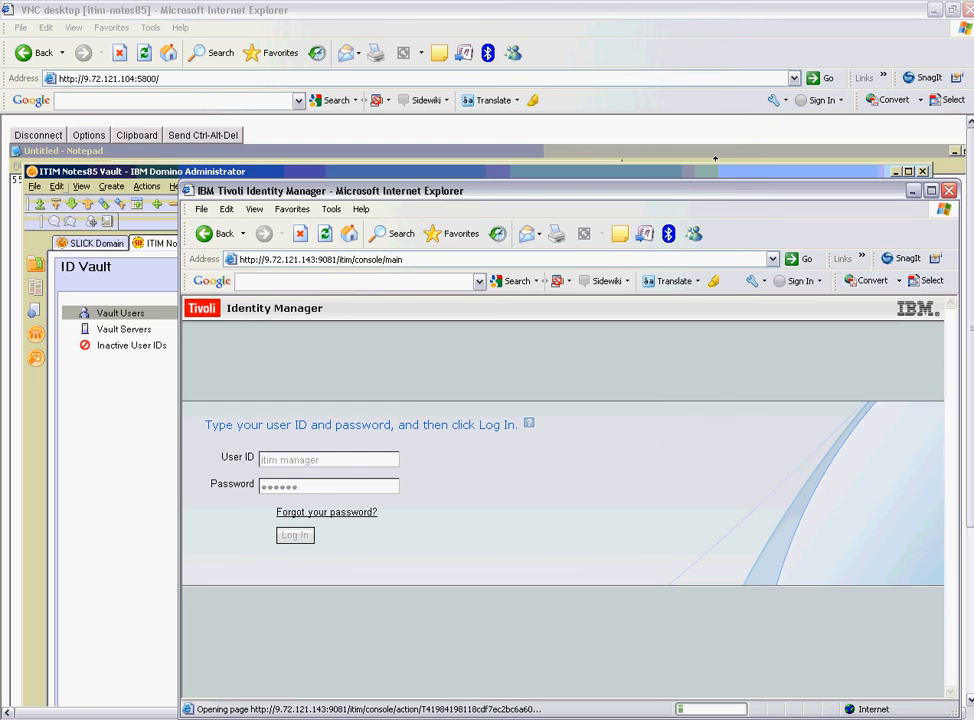
key(alt+Tab)
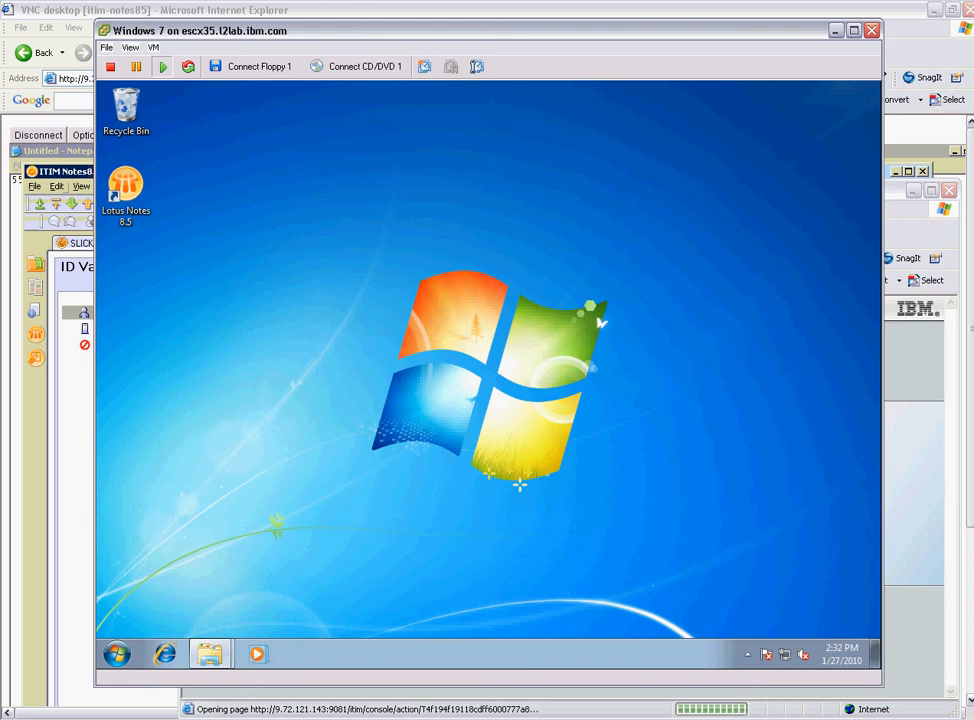
click(427, 718)
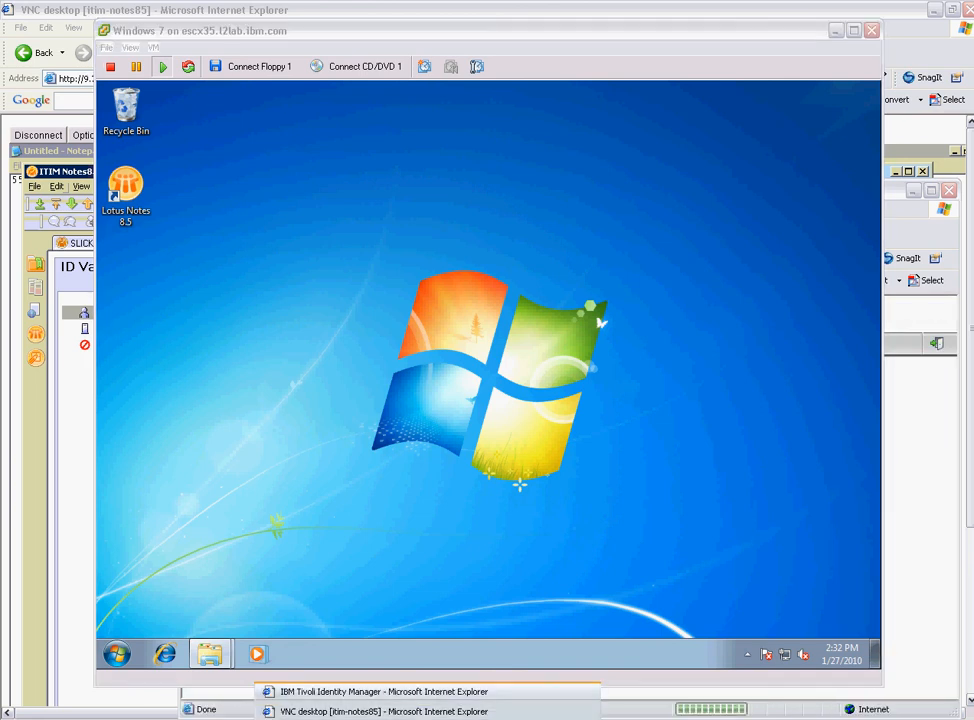
click(384, 691)
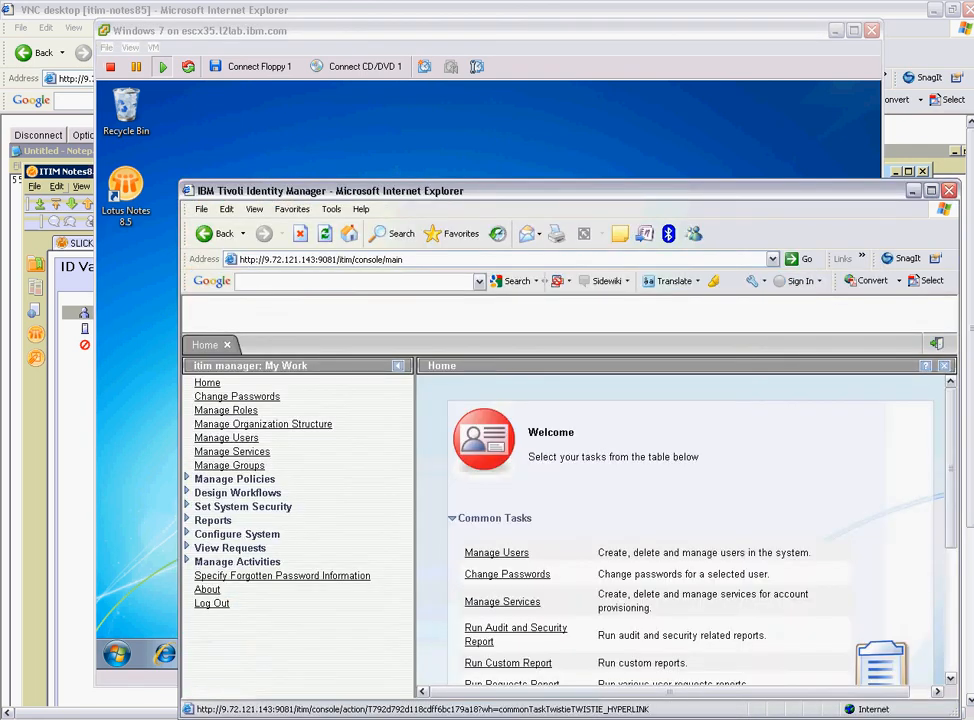
click(931, 190)
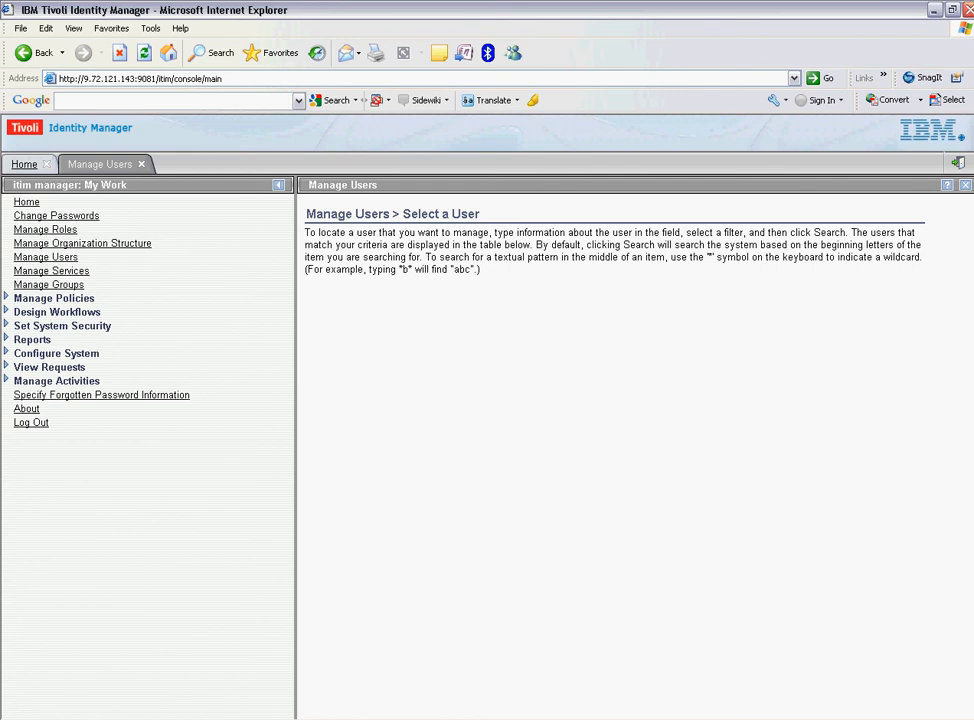
Search Manage Users by the user's last name and choose Change Passwords for the found user.
text(perry1)
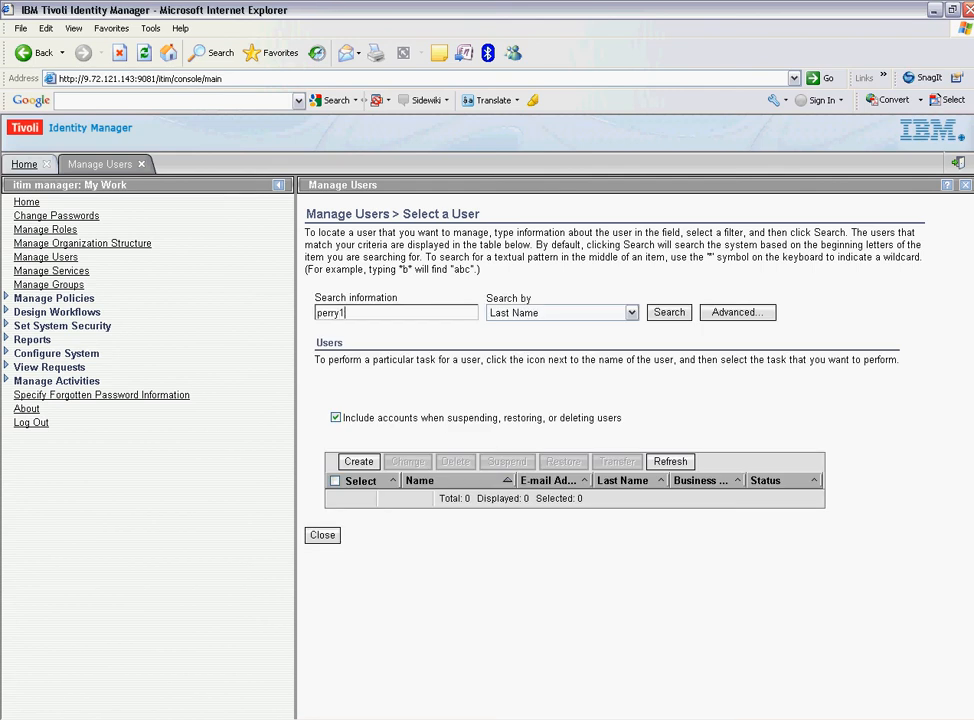
key(Return)
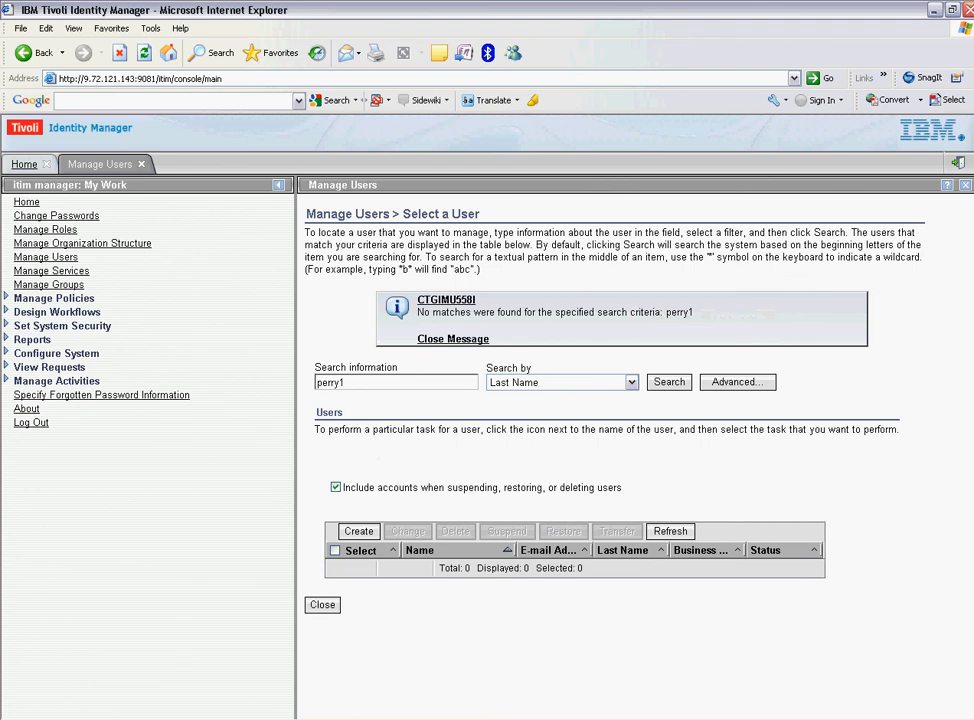
double_click(330, 383)
text(perry)
key(Return)
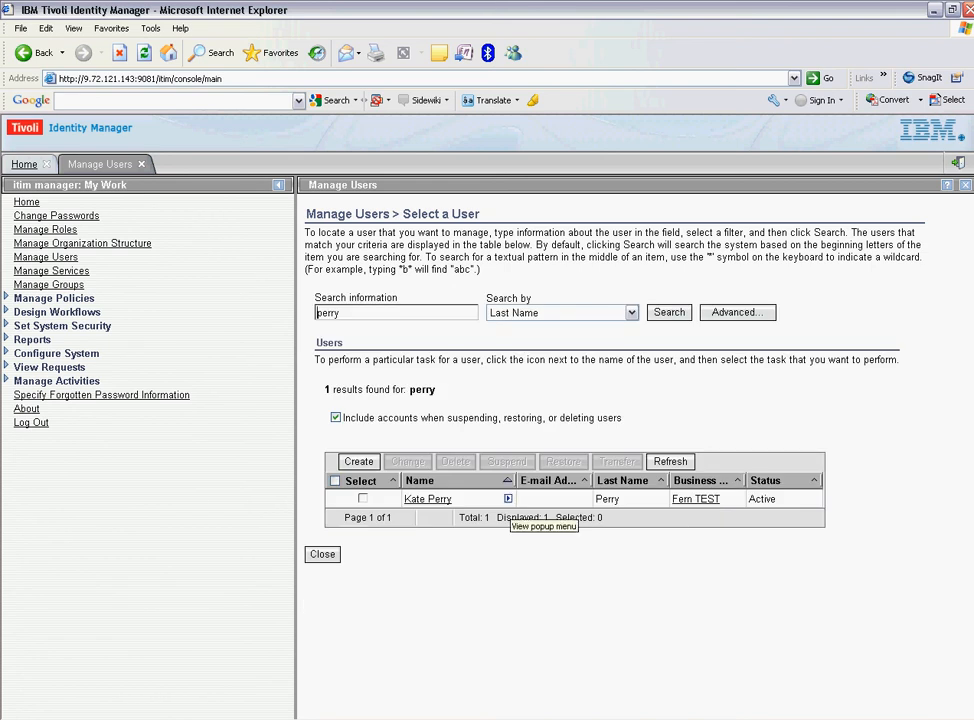
click(507, 498)
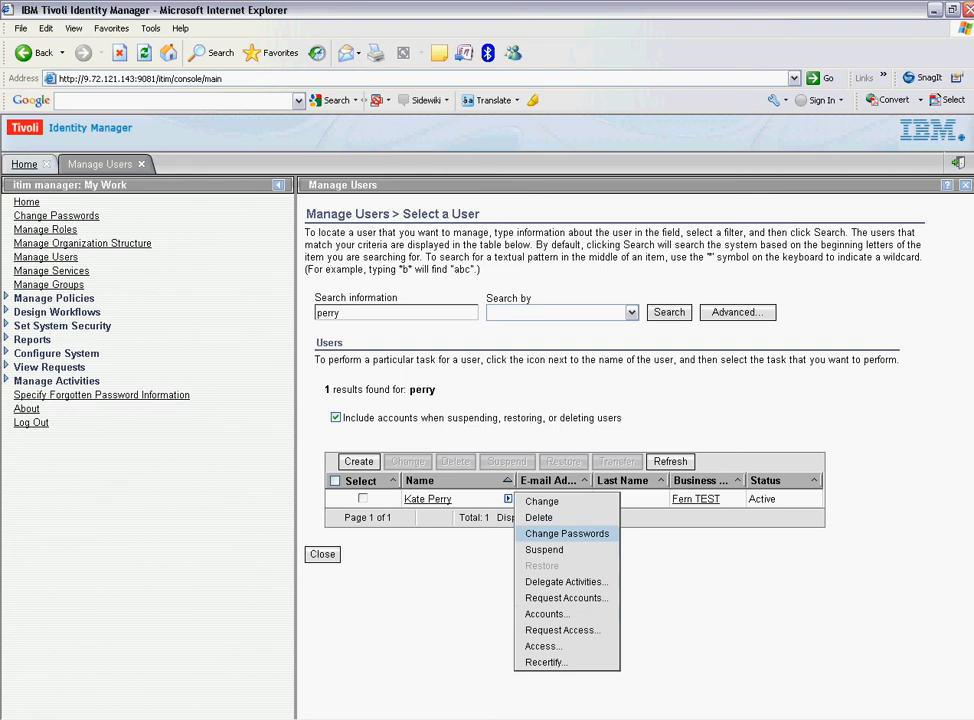
click(566, 533)
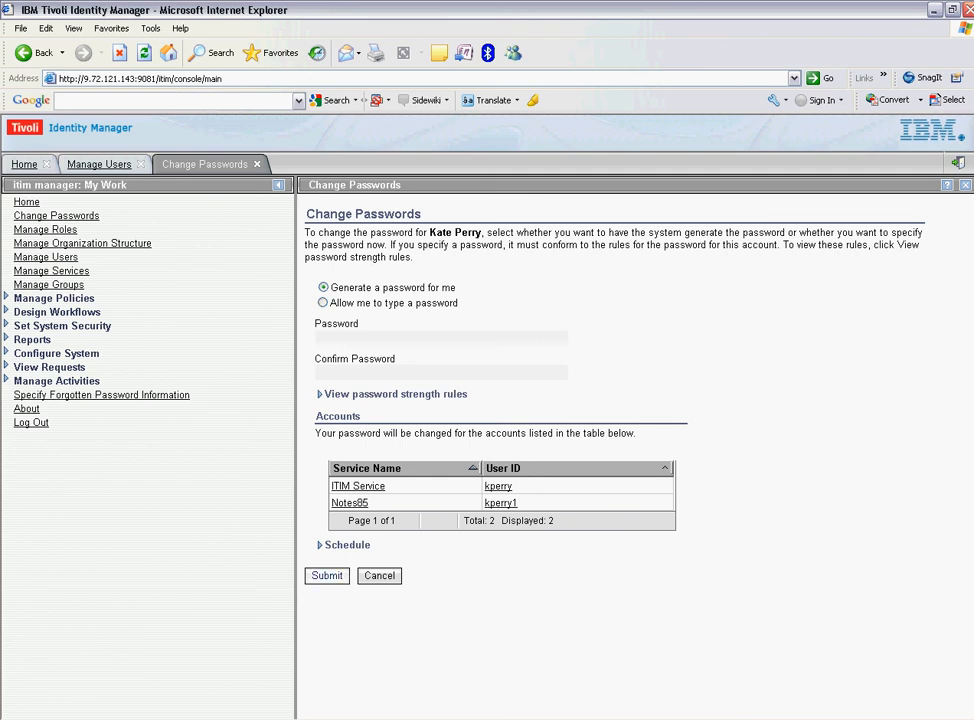
Submit the generated-password change, copy the new password, and close the success page.
key(Return)
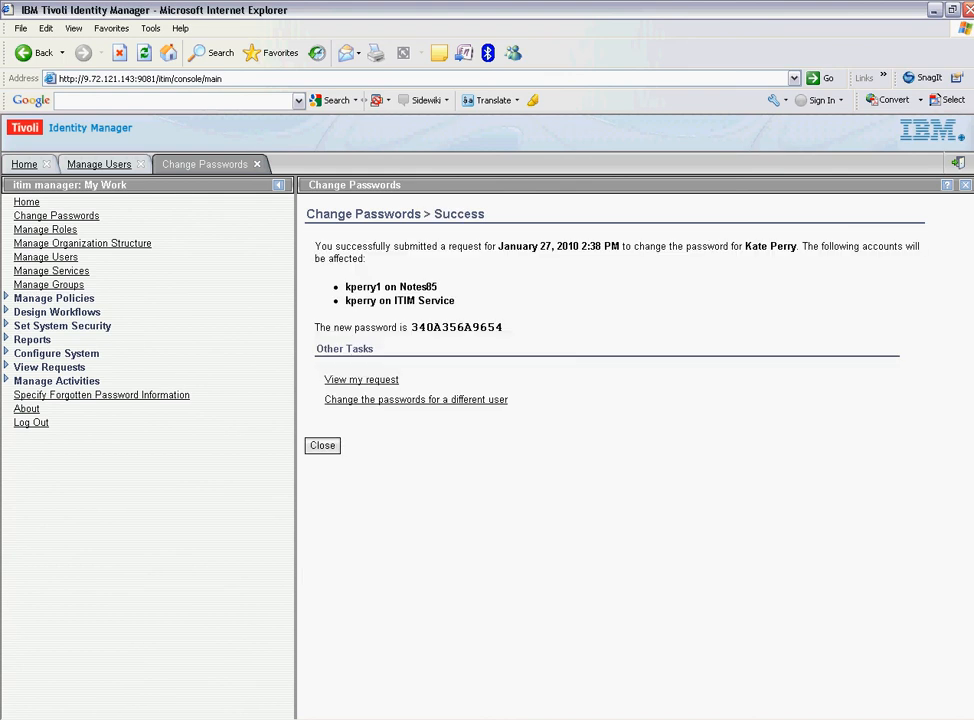
drag(410, 327, 503, 327)
key(ctrl+c)
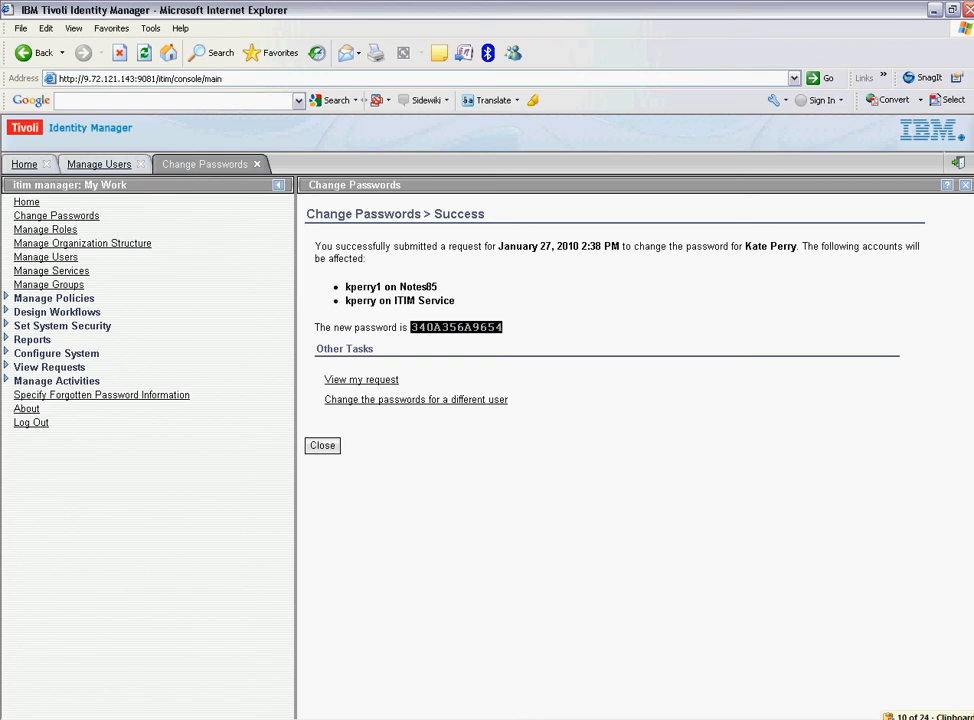
click(322, 446)
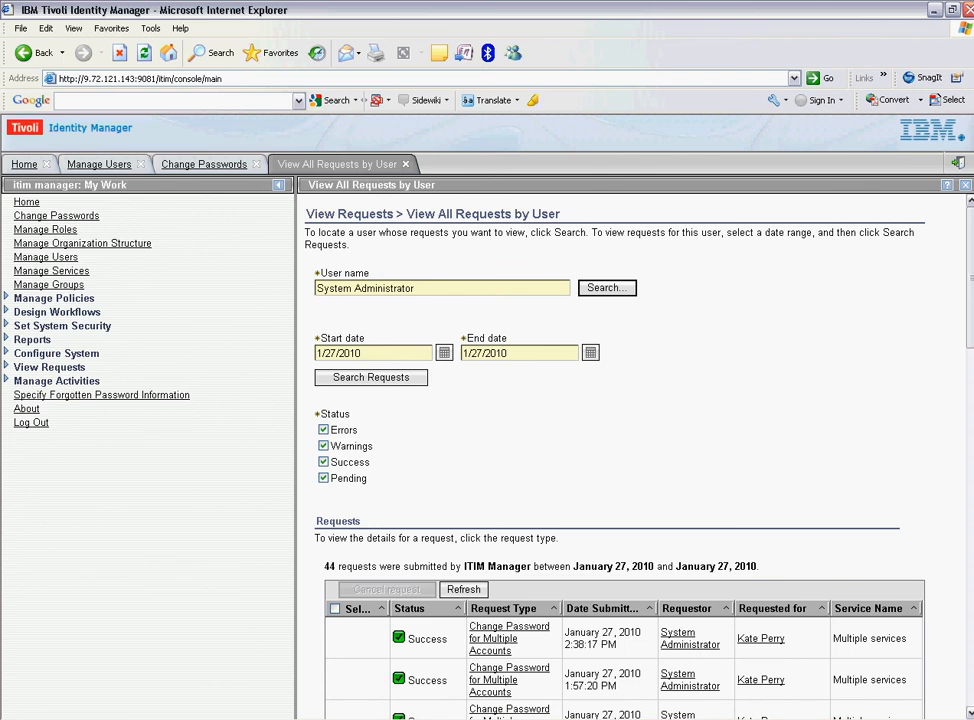
In the Windows 7 VM, launch Lotus Notes 8.5 and paste the generated password into Notepad.
key(alt+Tab)
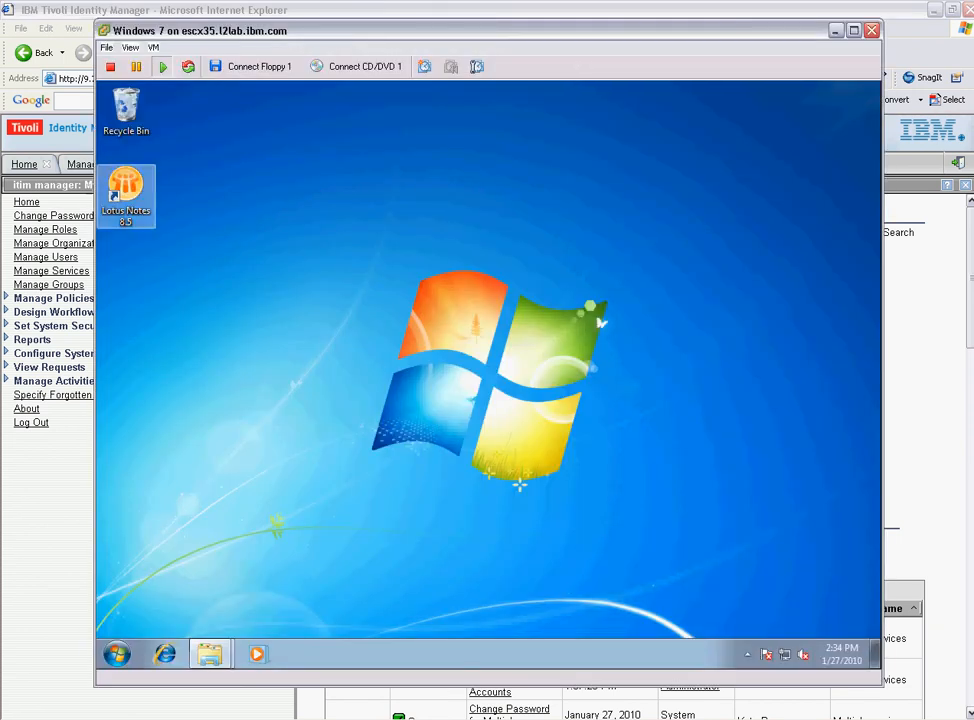
double_click(126, 194)
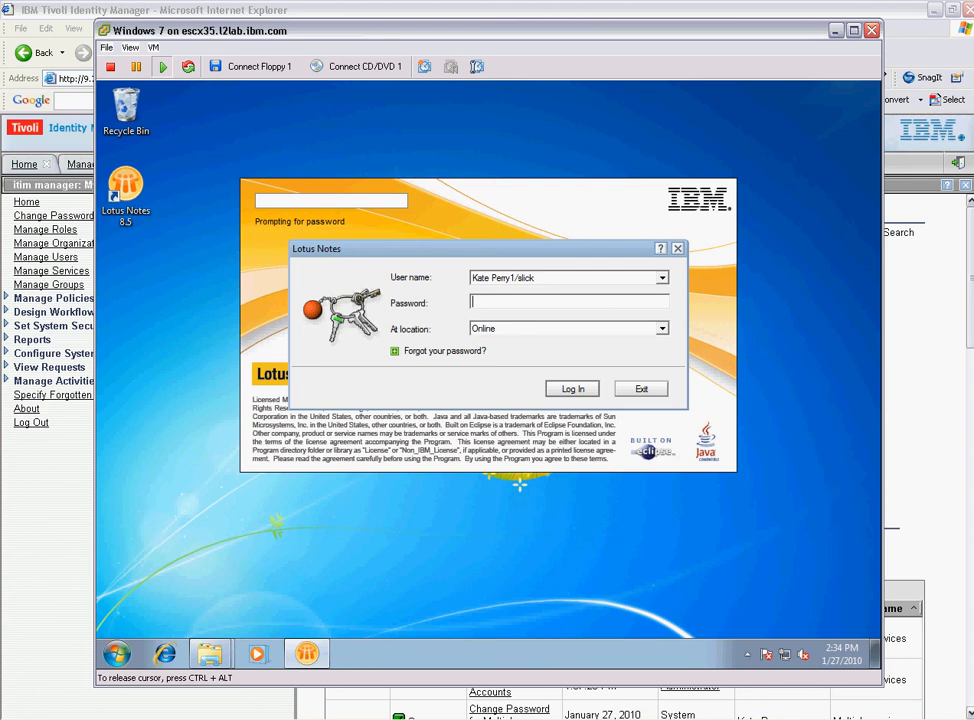
key(super)
text(notepad)
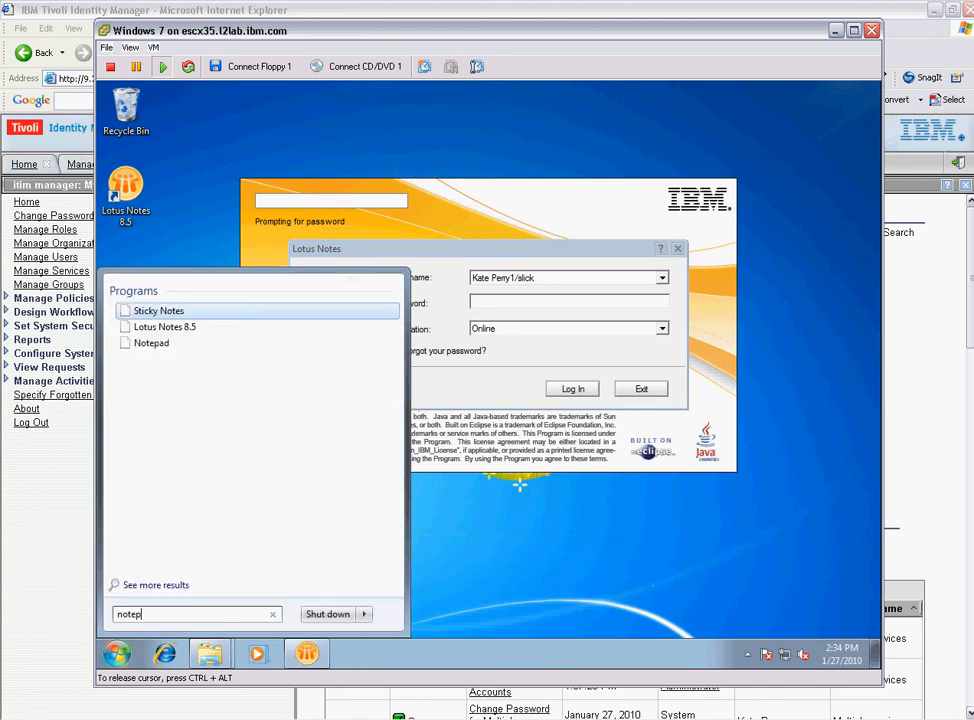
key(Return)
key(ctrl+v)
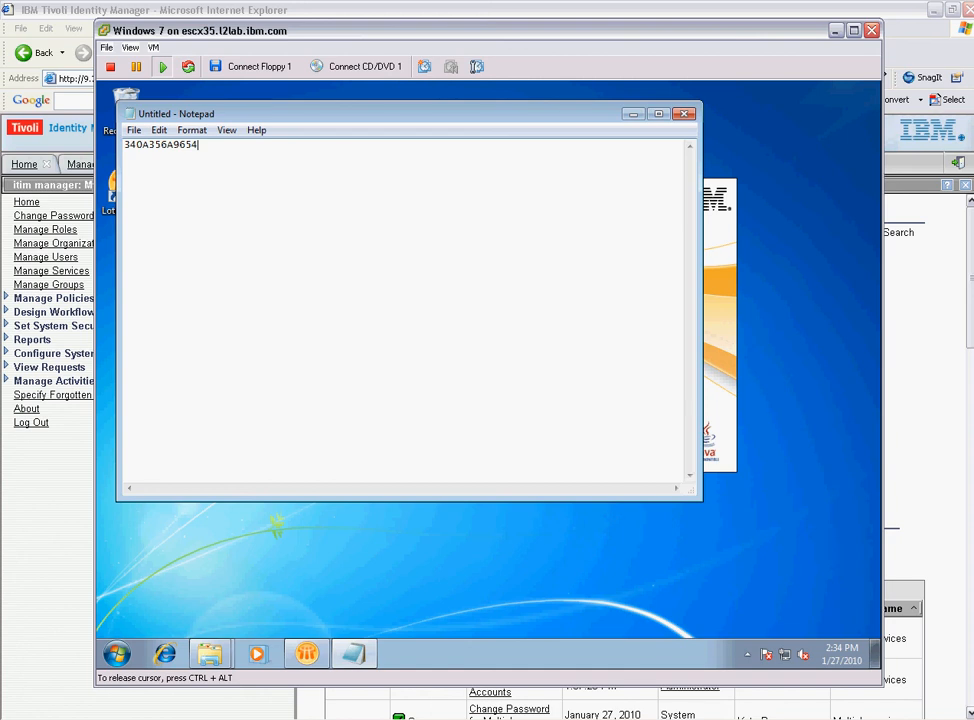
click(633, 114)
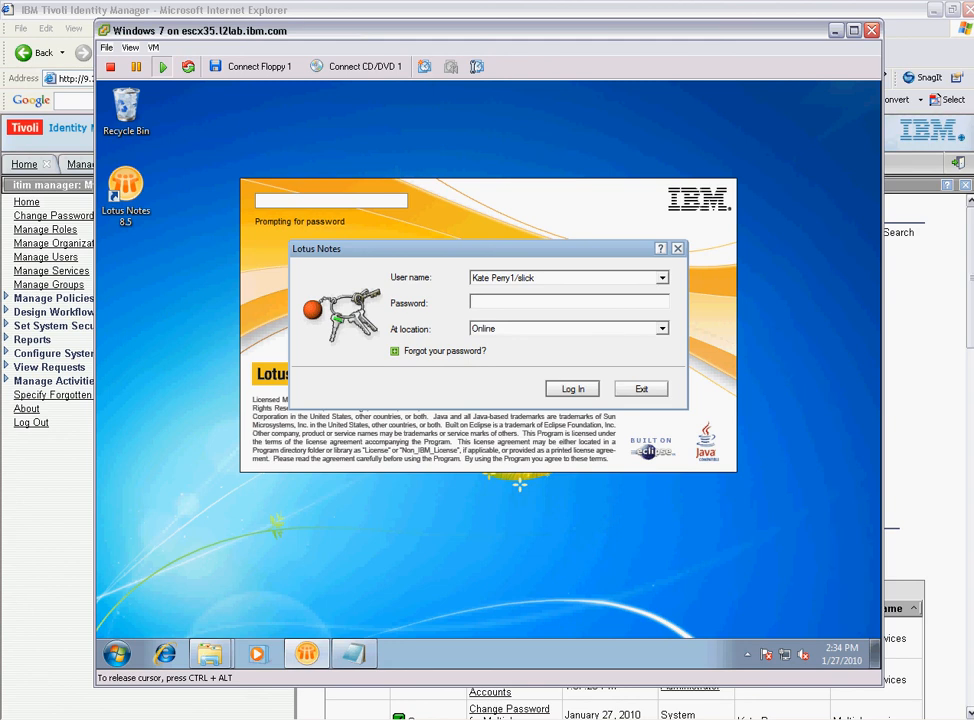
Place Notepad below the login dialog, then enter the generated password to log into Notes.
key(alt+Tab)
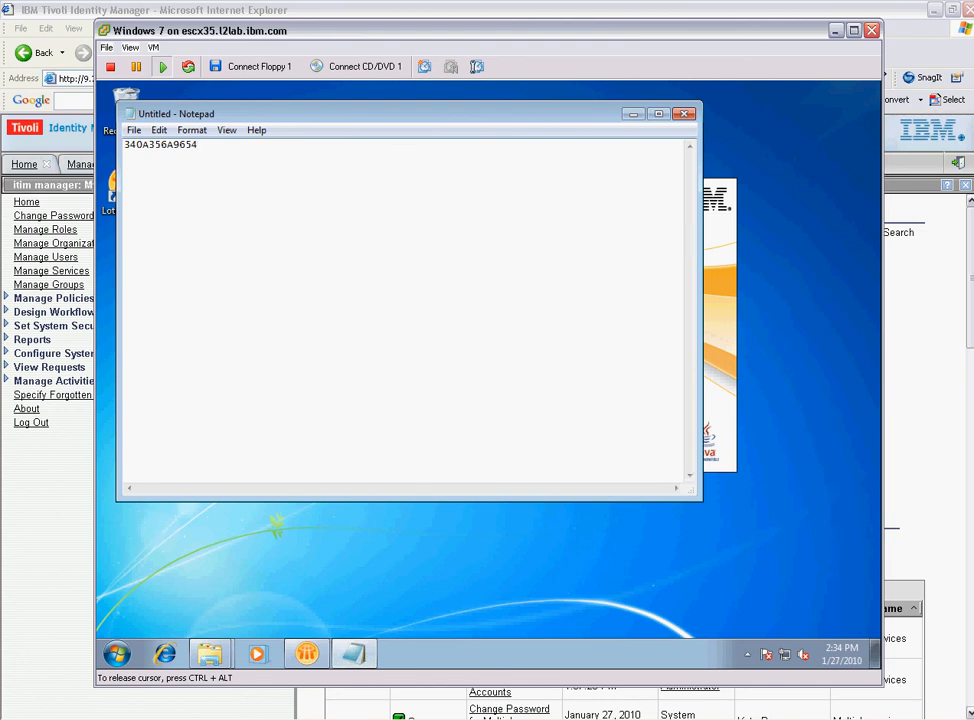
drag(400, 114, 521, 493)
click(540, 301)
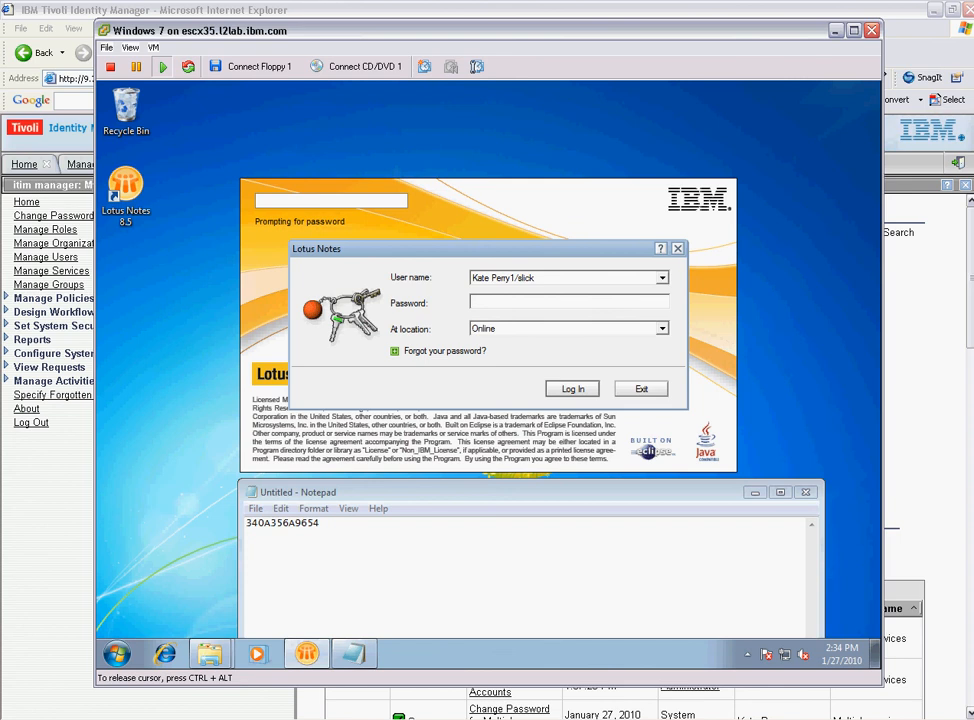
text(XXXXXXXXXXXXXXXXXX)
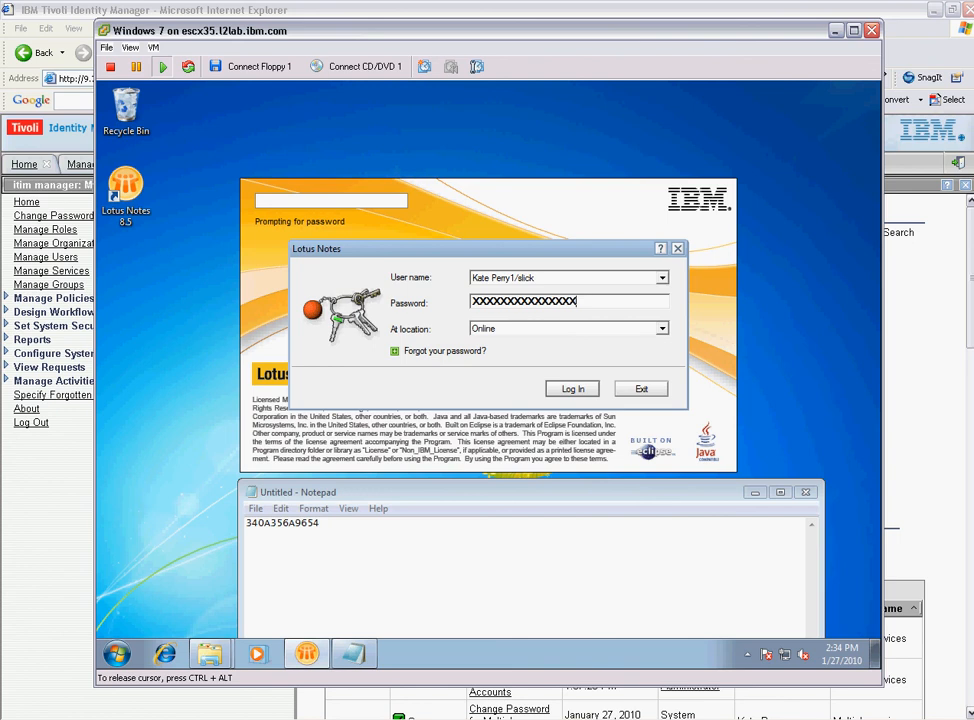
text(XXXXXXXXX)
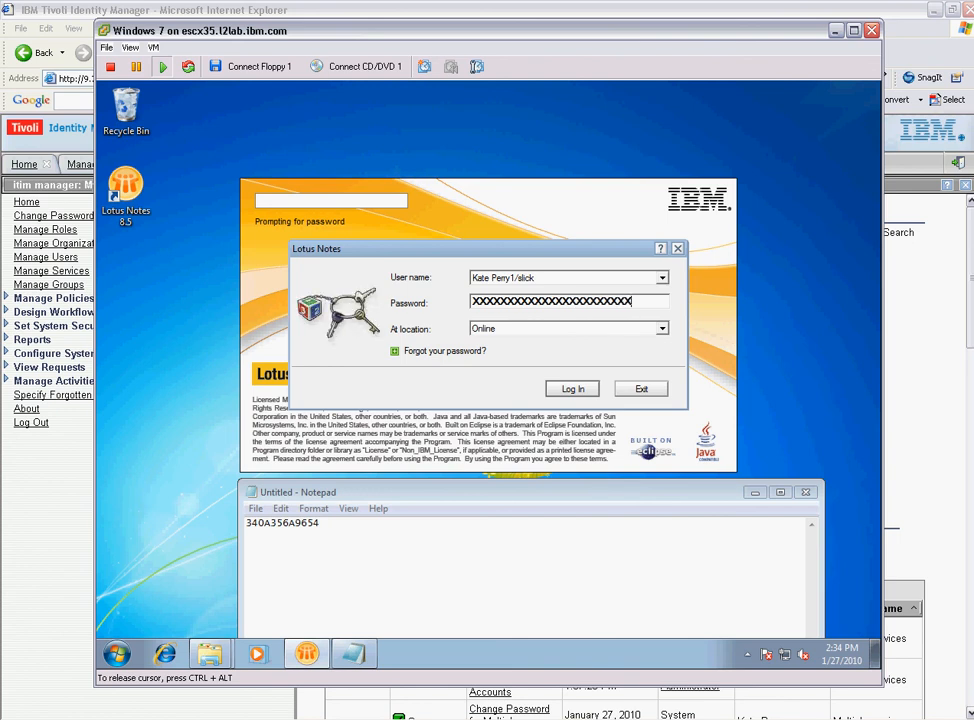
text(X)
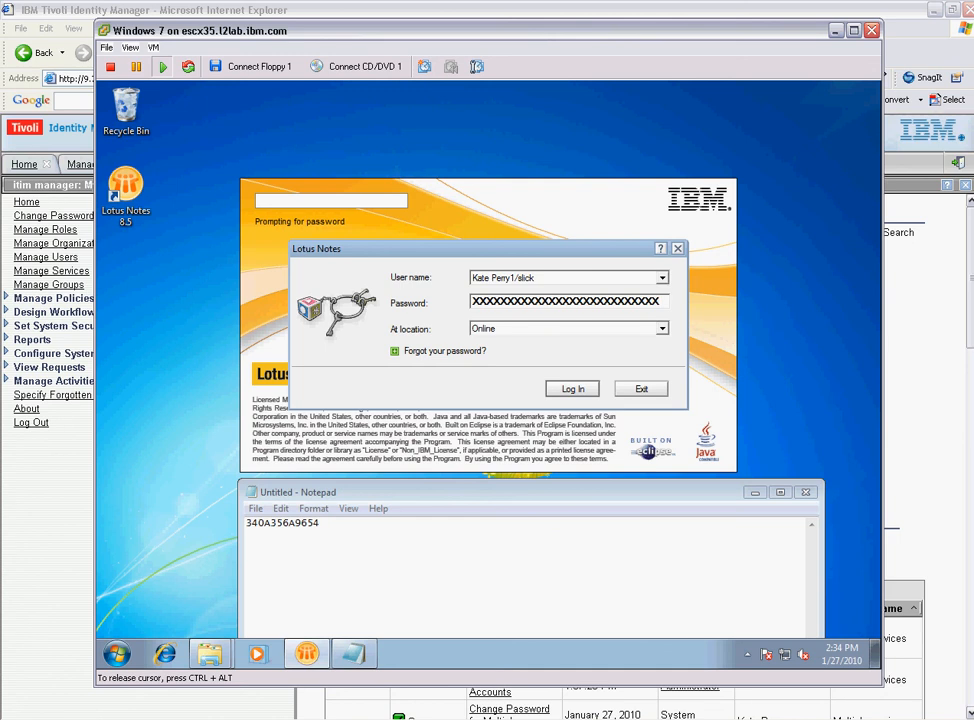
key(BackSpace)
key(BackSpace)
key(BackSpace)
key(BackSpace)
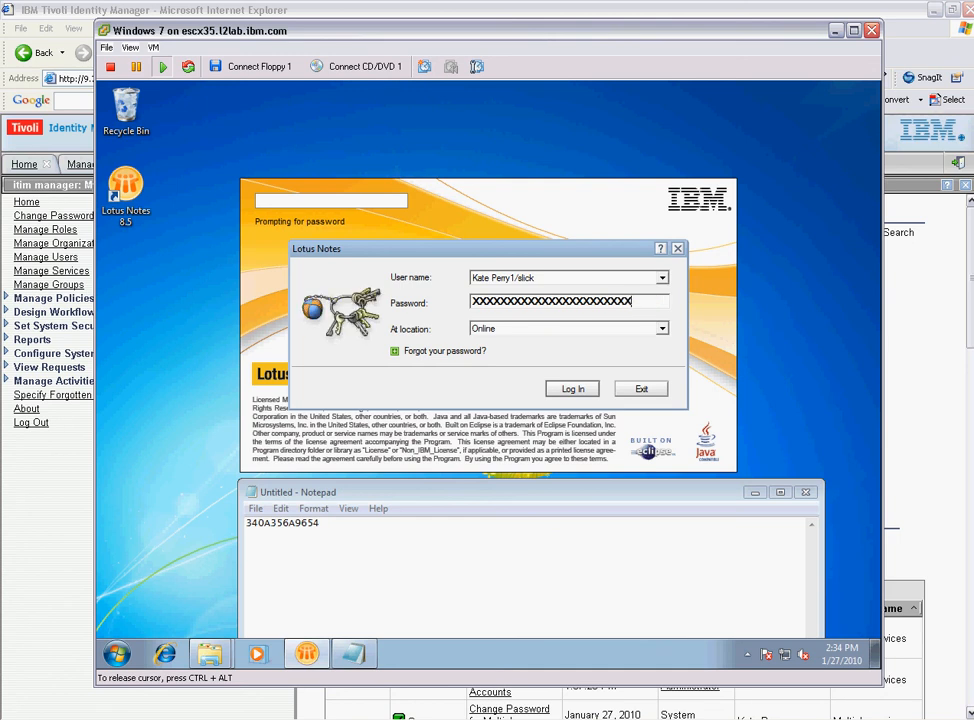
text(XXXXX)
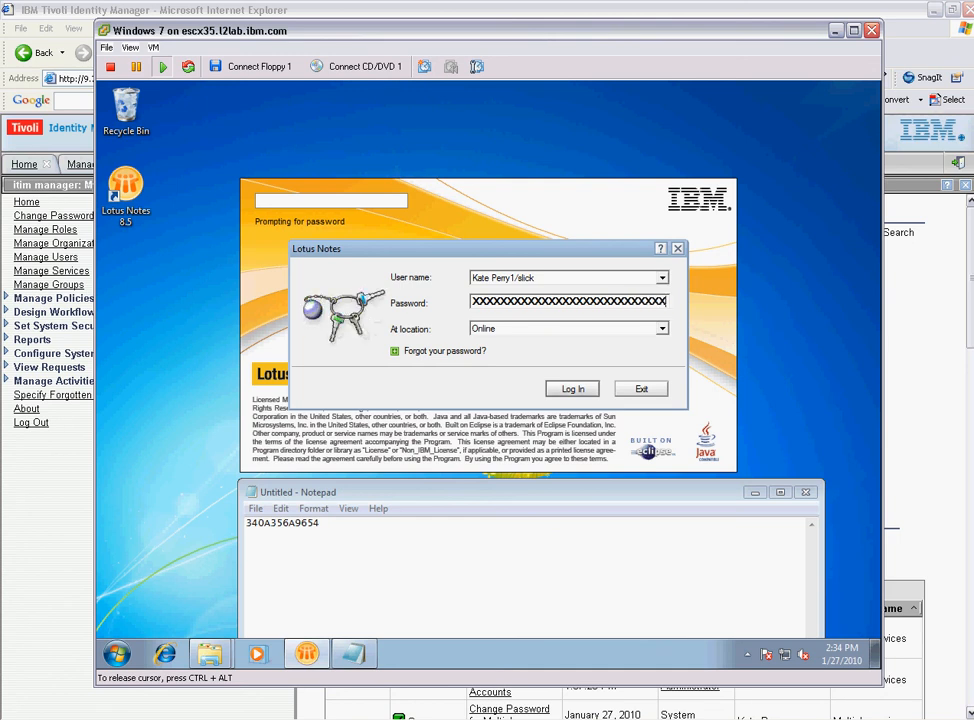
key(Return)
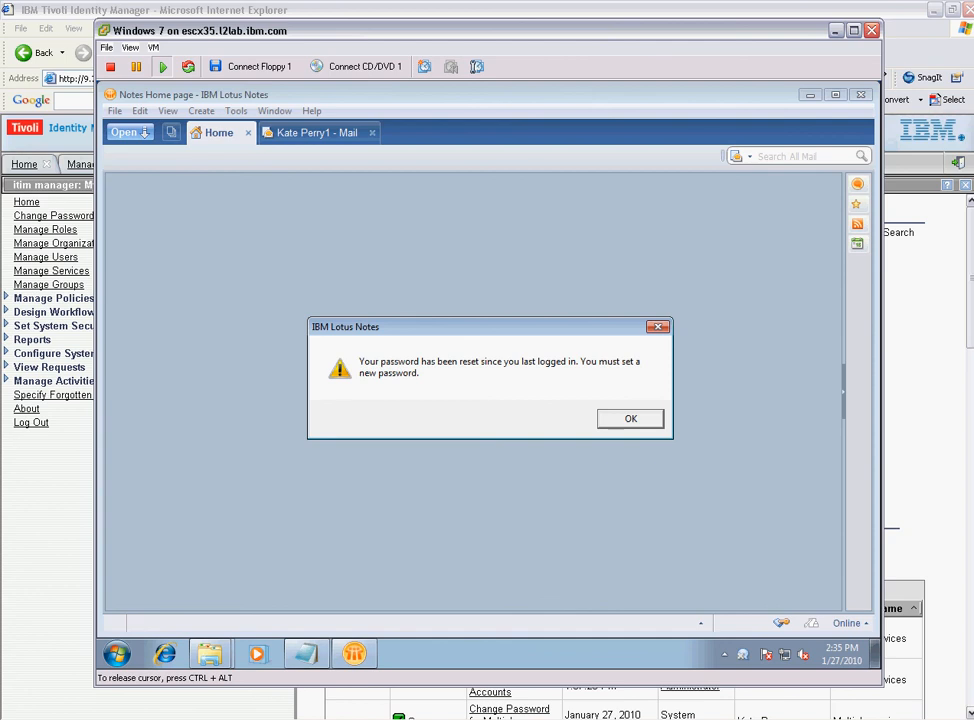
Acknowledge the reset notice, then enter and confirm a new Notes password.
key(Return)
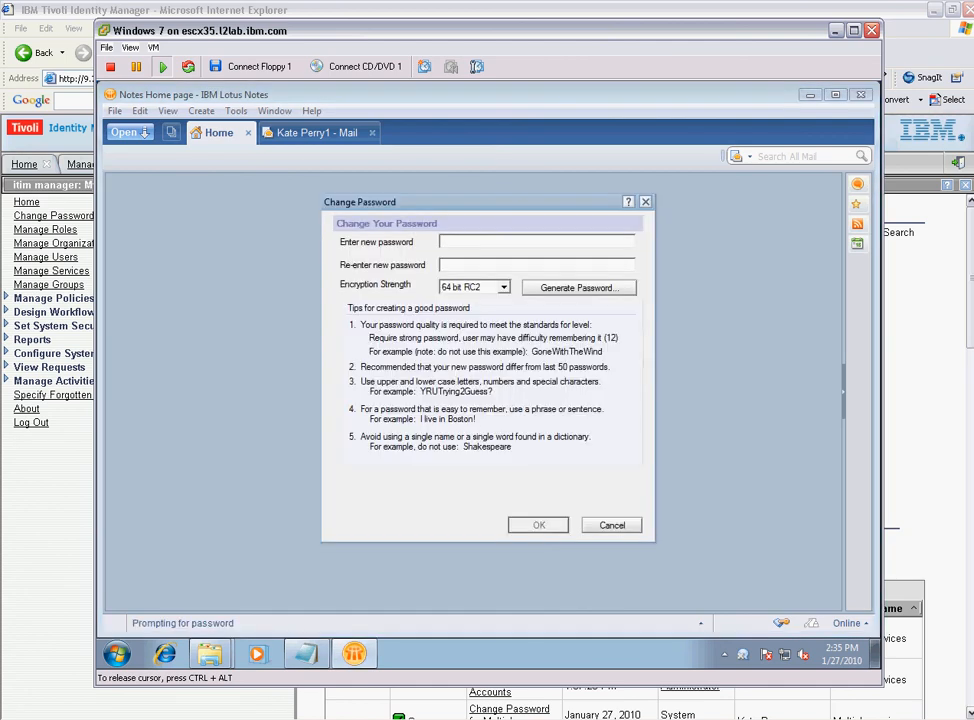
text(XXX)
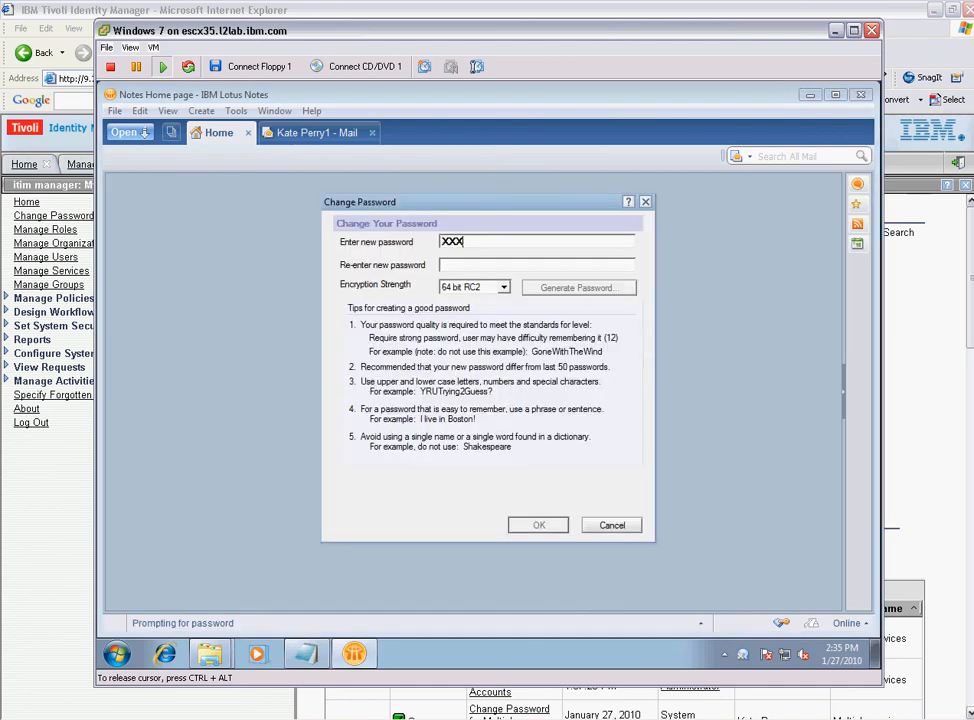
text(XXXXXXXXXXXXXXXXXXXXXXXX)
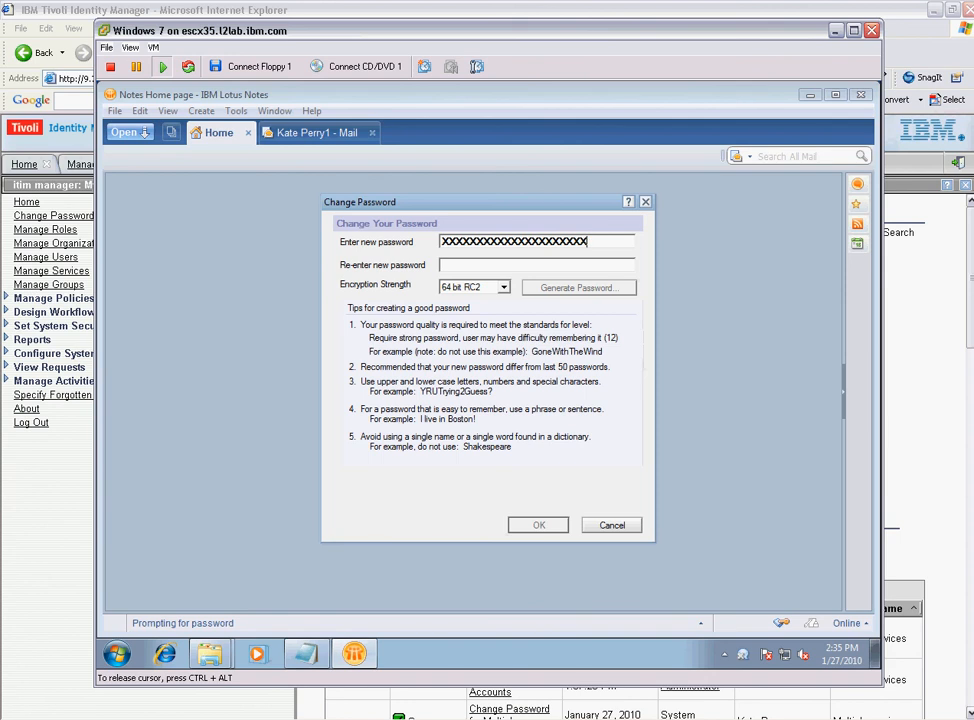
key(Tab)
text(XXXXXXXXXXXXXXXXXXXXXXXXXX)
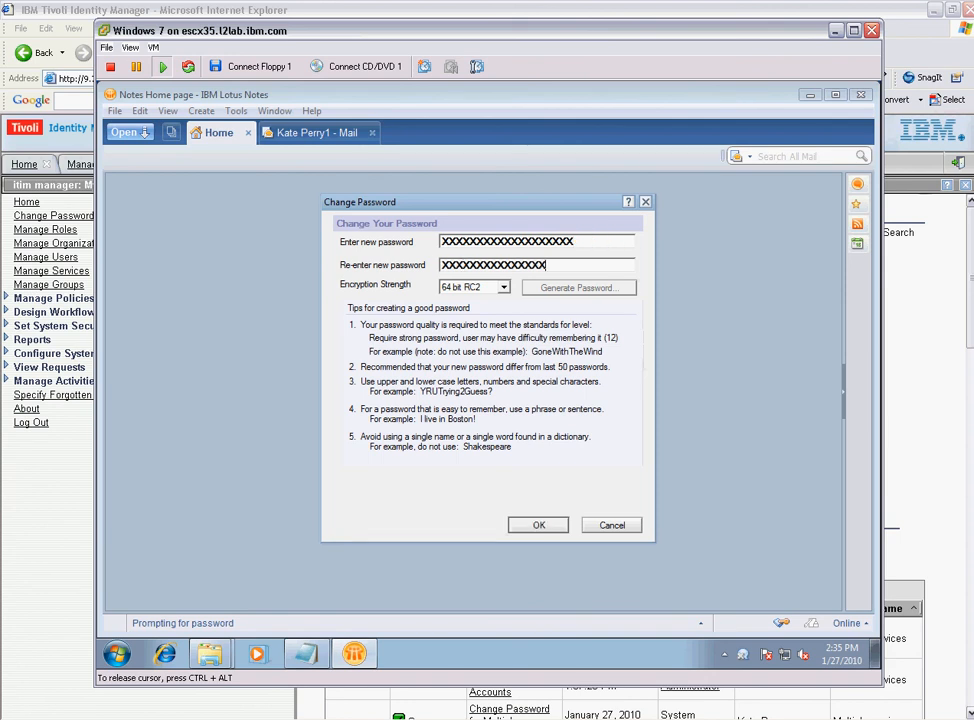
text(XXXX)
key(Return)
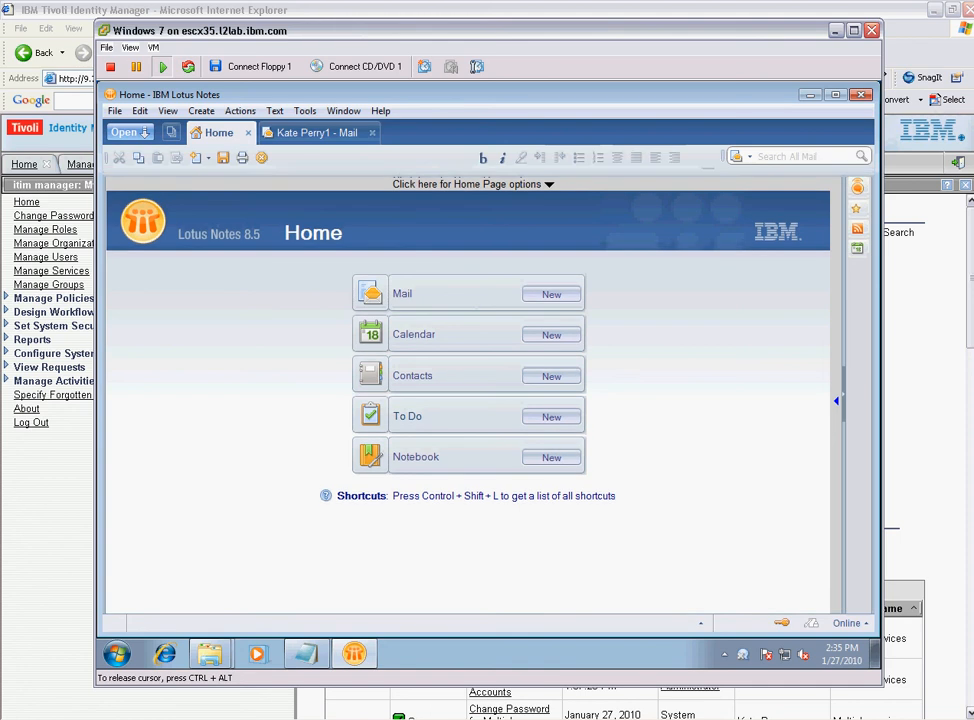